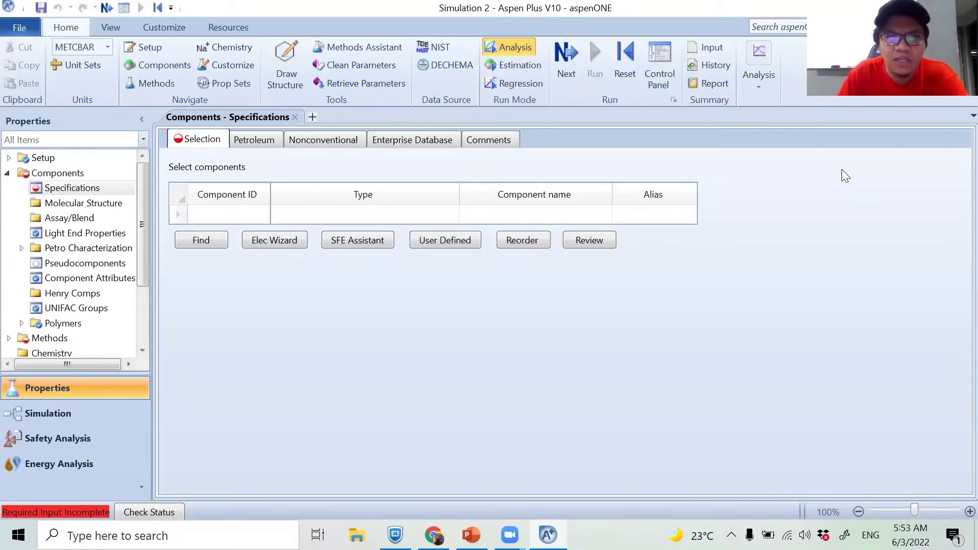
Add WATER as the first component in the component selection table
left_click(239, 216)
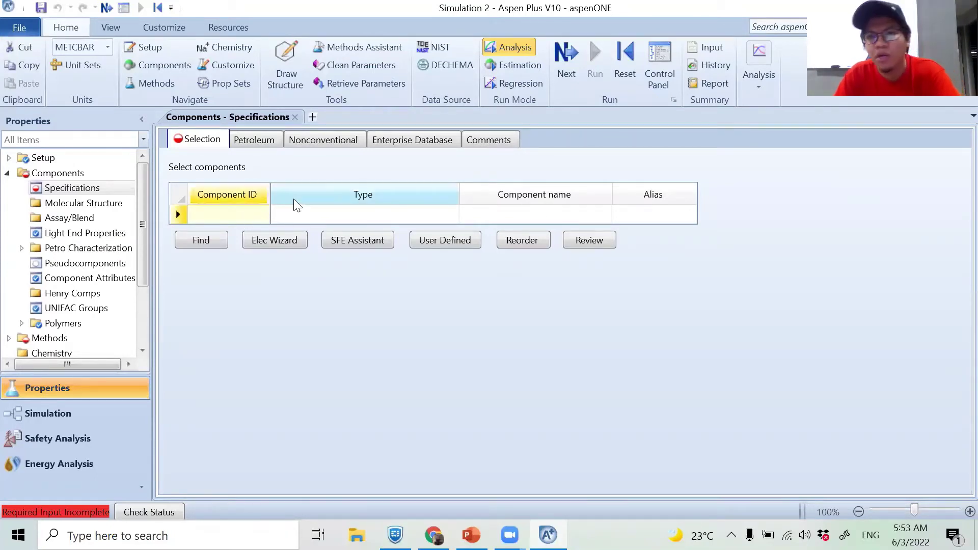
type("WATER")
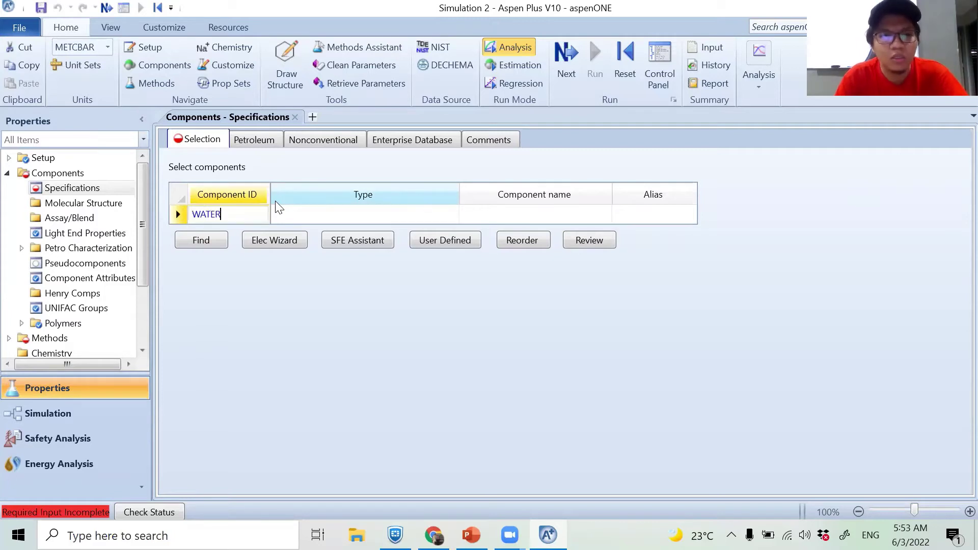
key("Return")
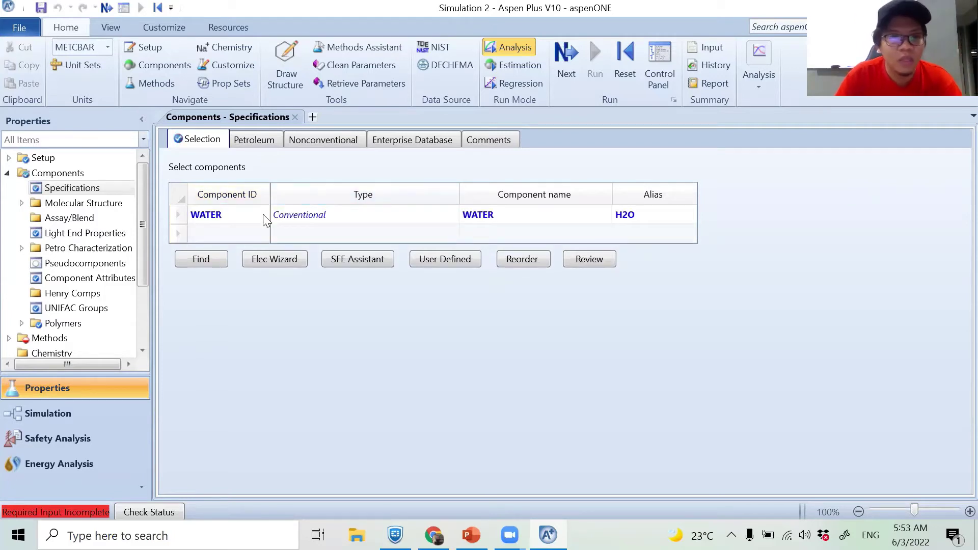
Add a second component of type Nonconventional with the ID WET-COAL
left_click(452, 232)
left_click(453, 233)
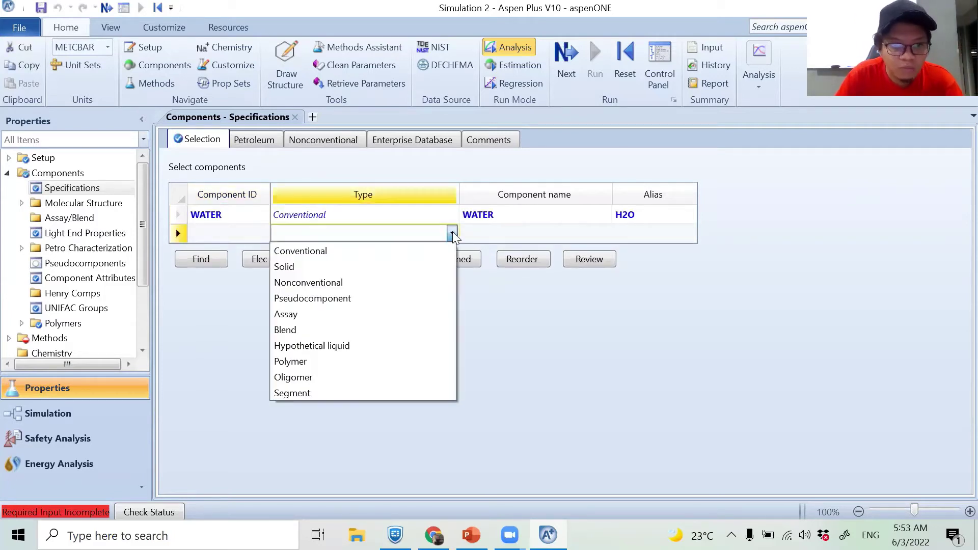
left_click(423, 283)
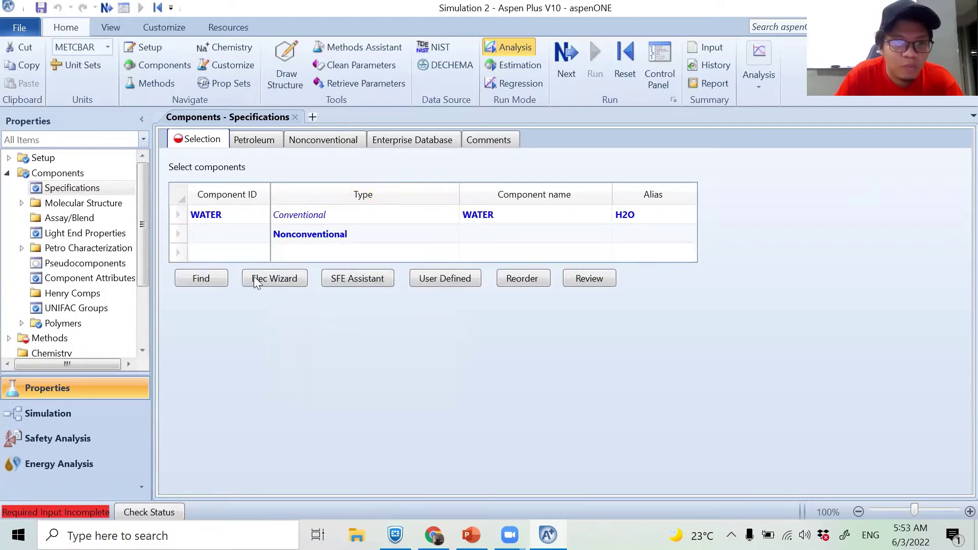
left_click(215, 239)
type("WET-")
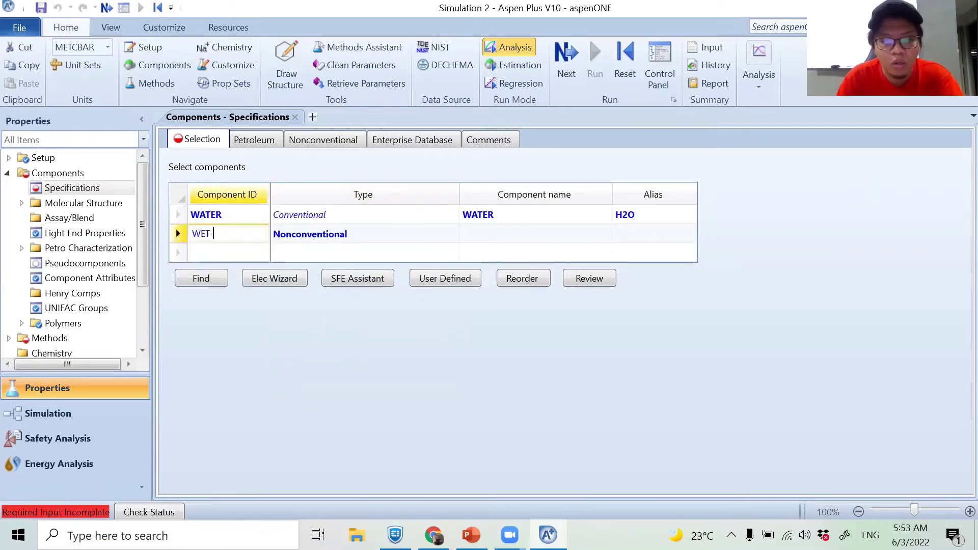
type("COAL")
key("Return")
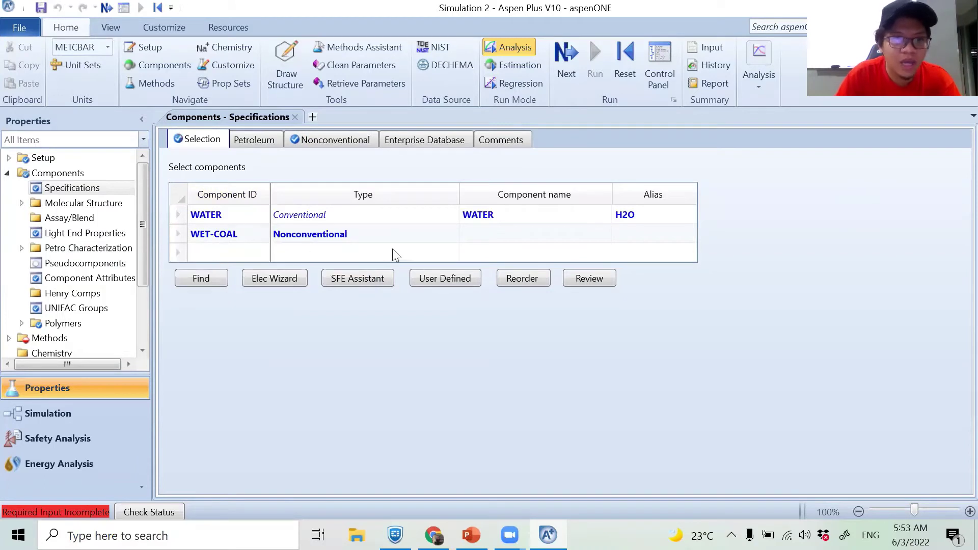
Add a third component of type Nonconventional with the ID DRY-COAL
left_click(452, 253)
left_click(452, 253)
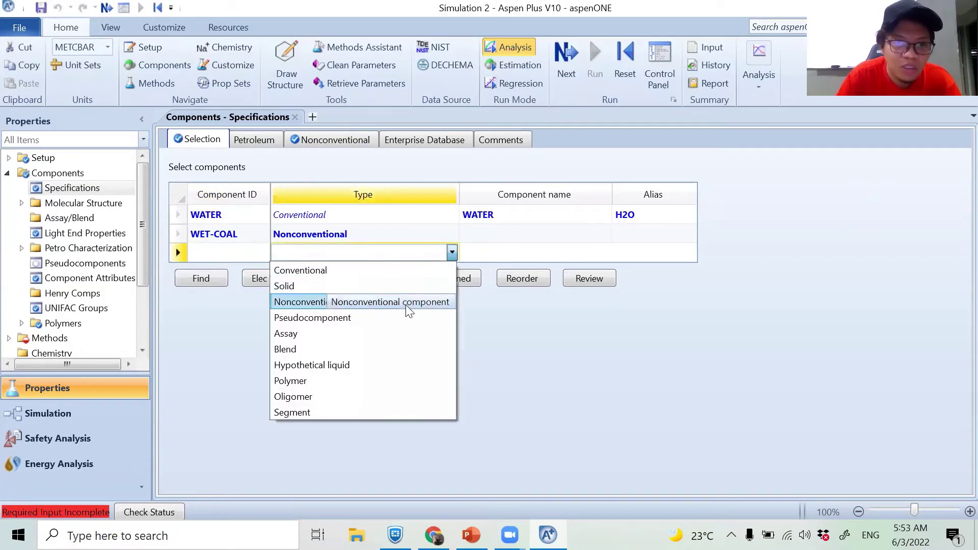
left_click(399, 302)
left_click(223, 260)
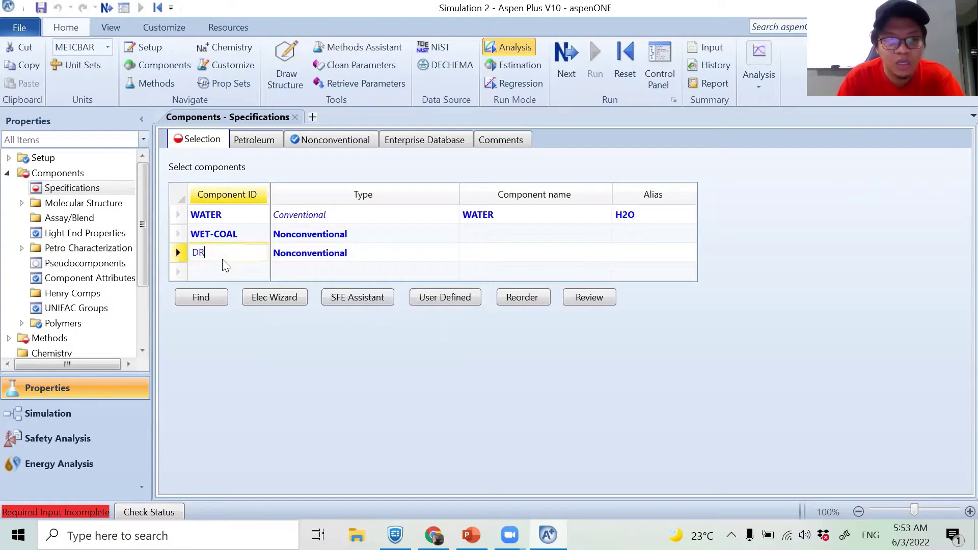
type("DRY-COAL")
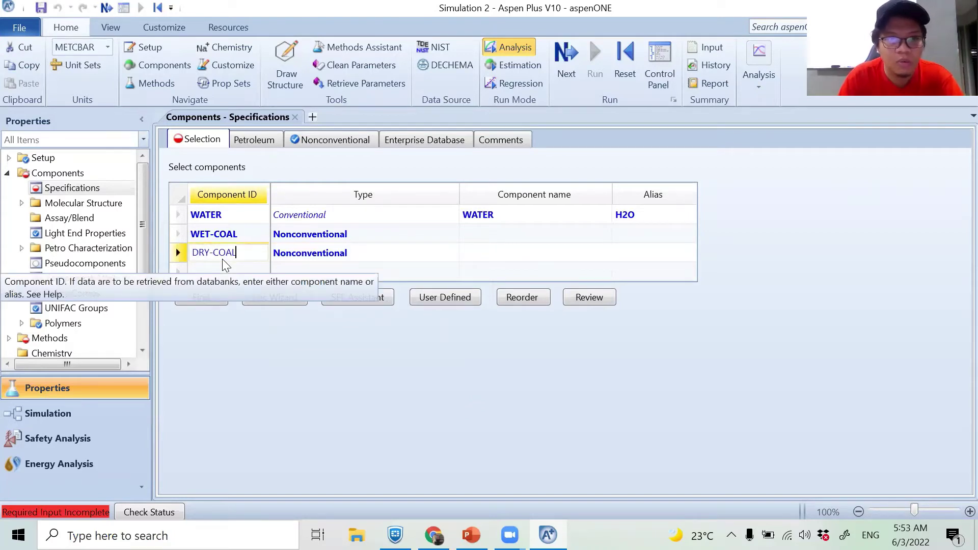
key("Return")
Proceed to the global method specifications and set the property method to RK-SOAVE
left_click(574, 65)
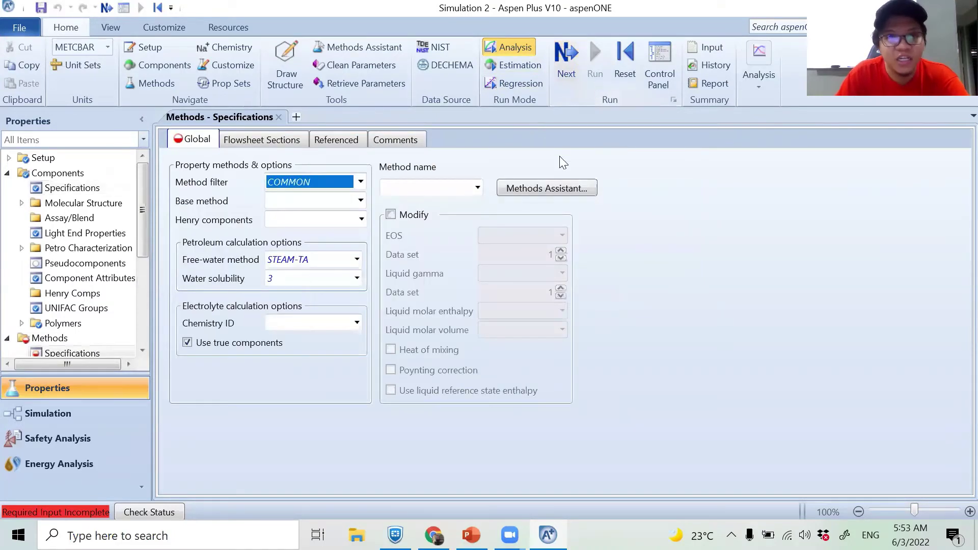
left_click(361, 202)
left_click(361, 202)
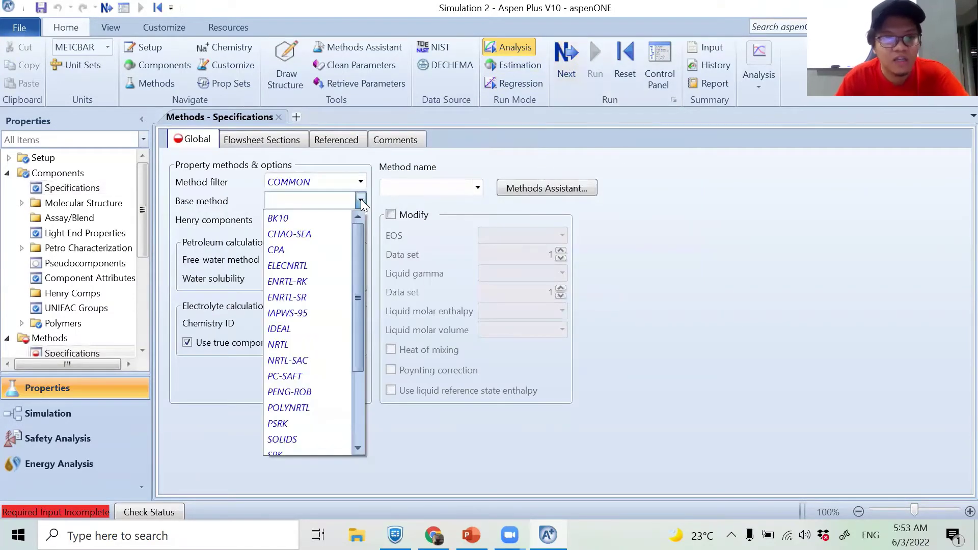
left_click_drag(357, 264, 360, 244)
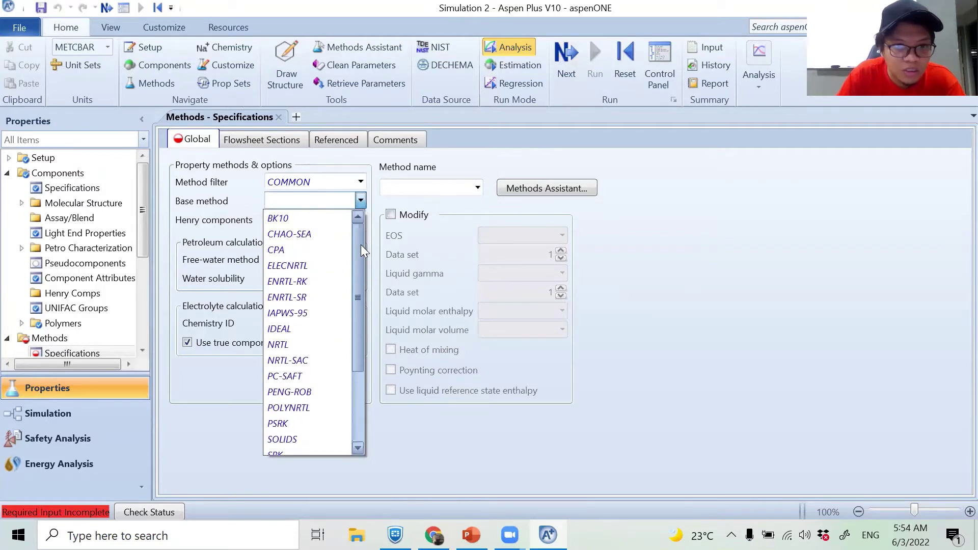
left_click(479, 189)
left_click(478, 189)
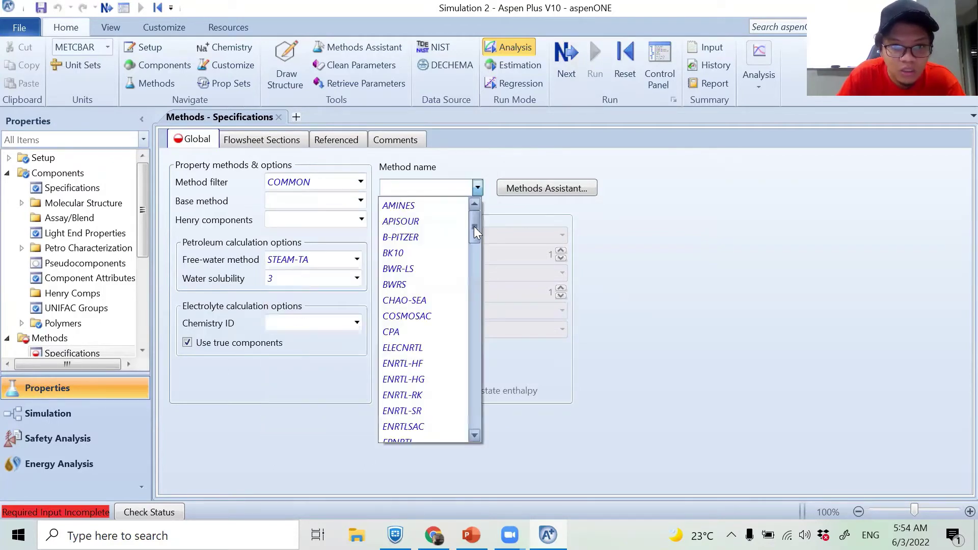
left_click_drag(474, 230, 479, 322)
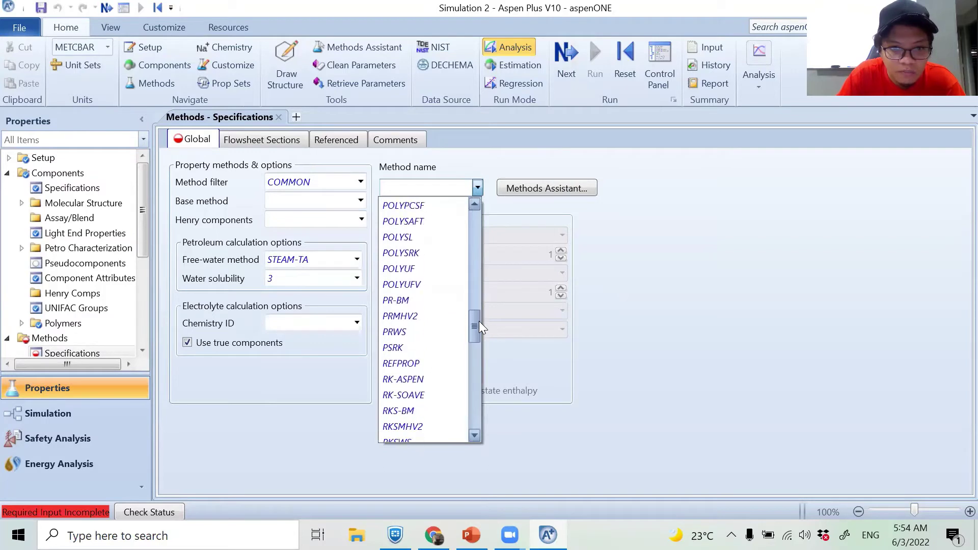
left_click(404, 395)
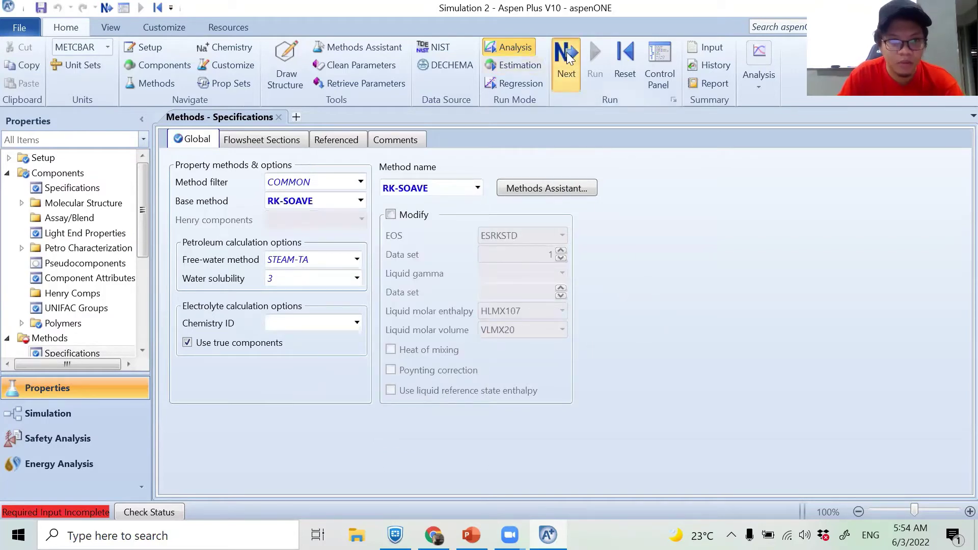
Assign the HCOALGEN enthalpy model and the DCOALIGT density model to the nonconventional component WET-COAL
left_click(562, 80)
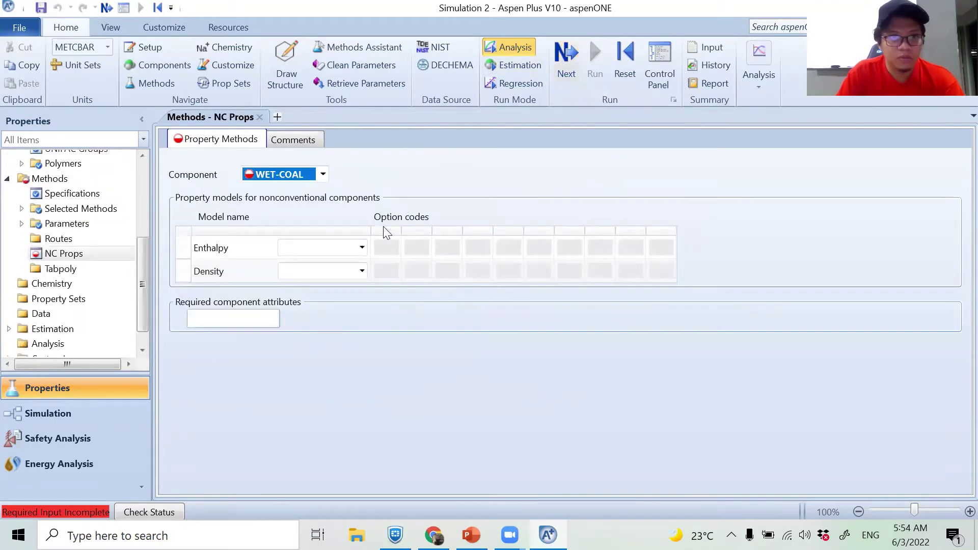
left_click(362, 247)
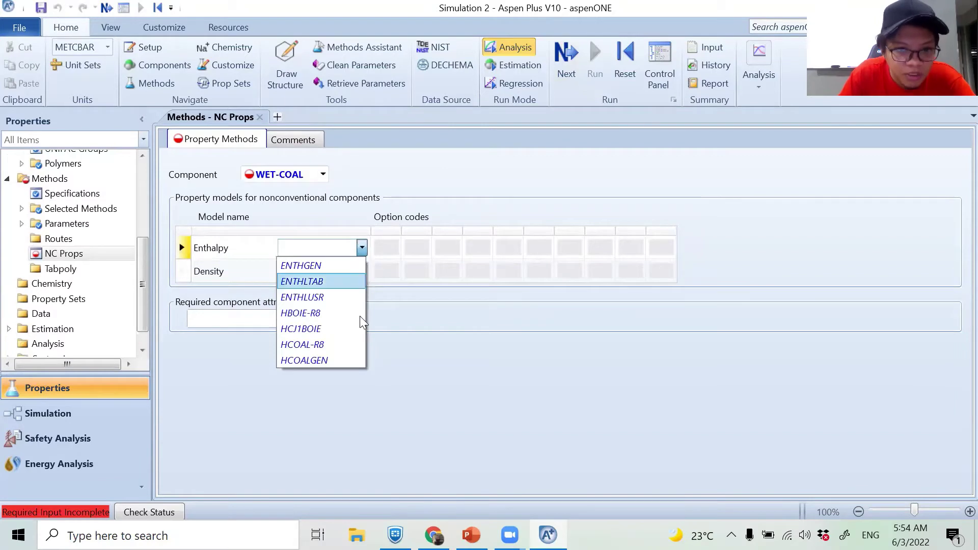
left_click(341, 360)
left_click(361, 271)
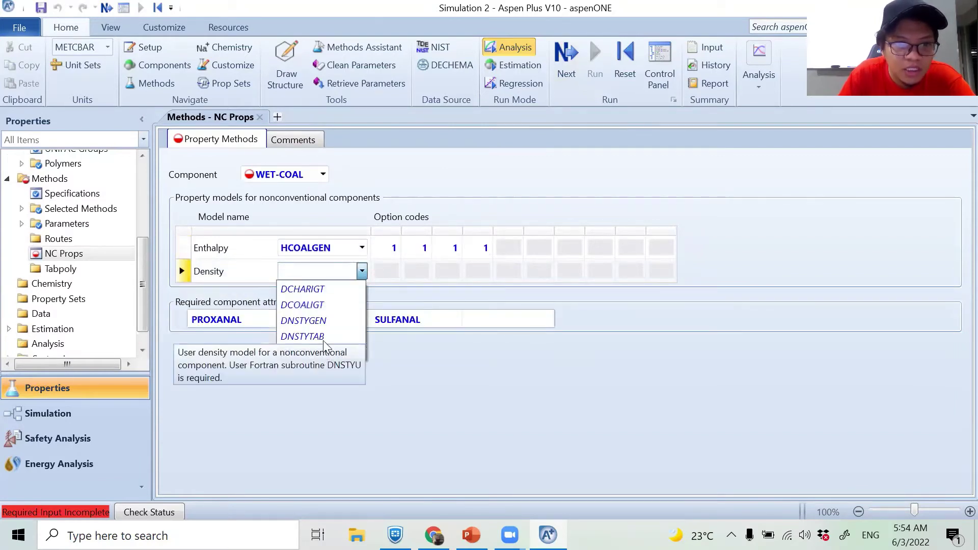
left_click(329, 305)
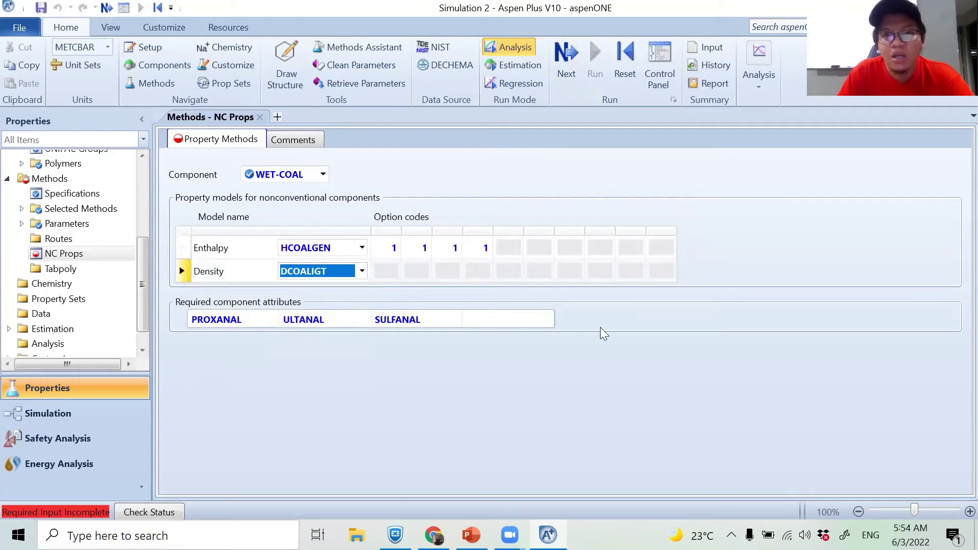
left_click(640, 354)
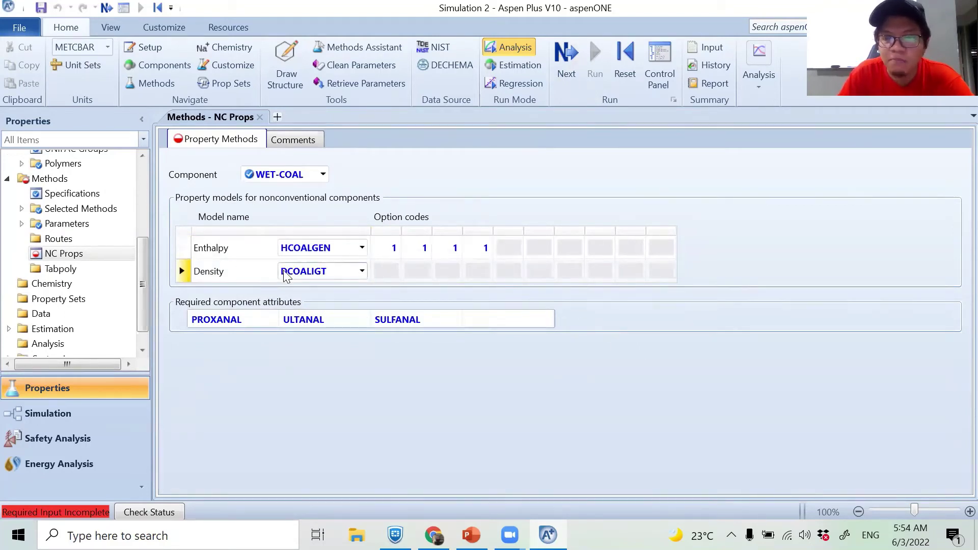
mouse_move(285, 275)
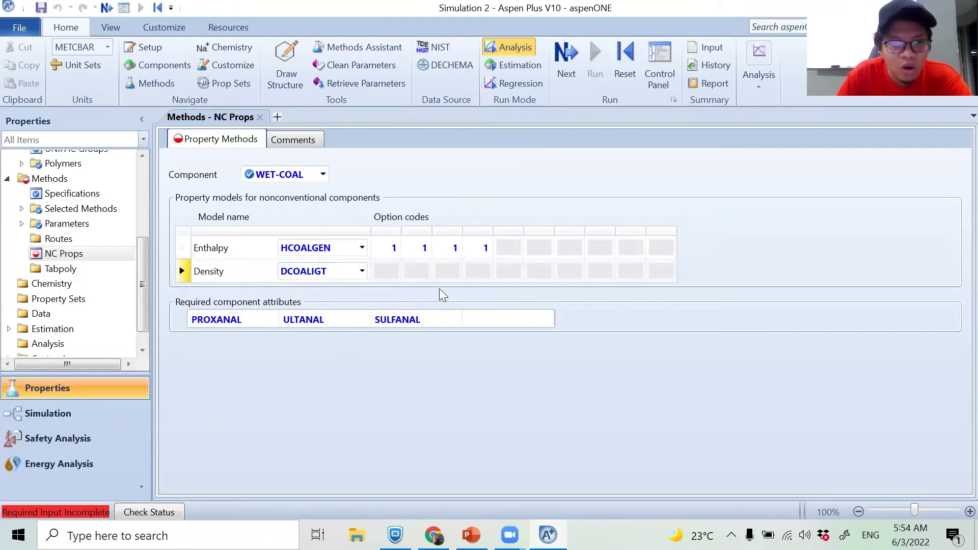
Assign the HCOALGEN enthalpy model and the DCHARIGT density model to the nonconventional component DRY-COAL
left_click(322, 174)
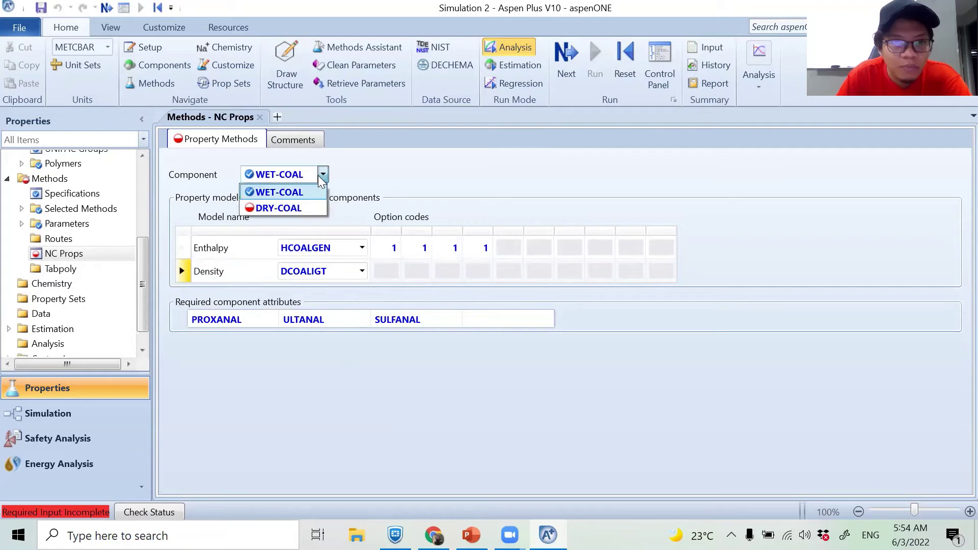
left_click(295, 208)
left_click(362, 247)
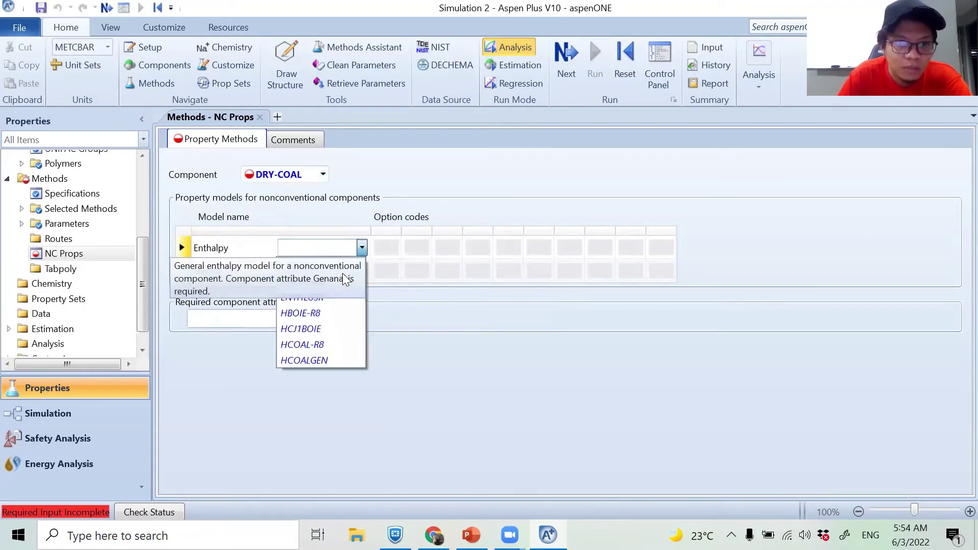
left_click(321, 360)
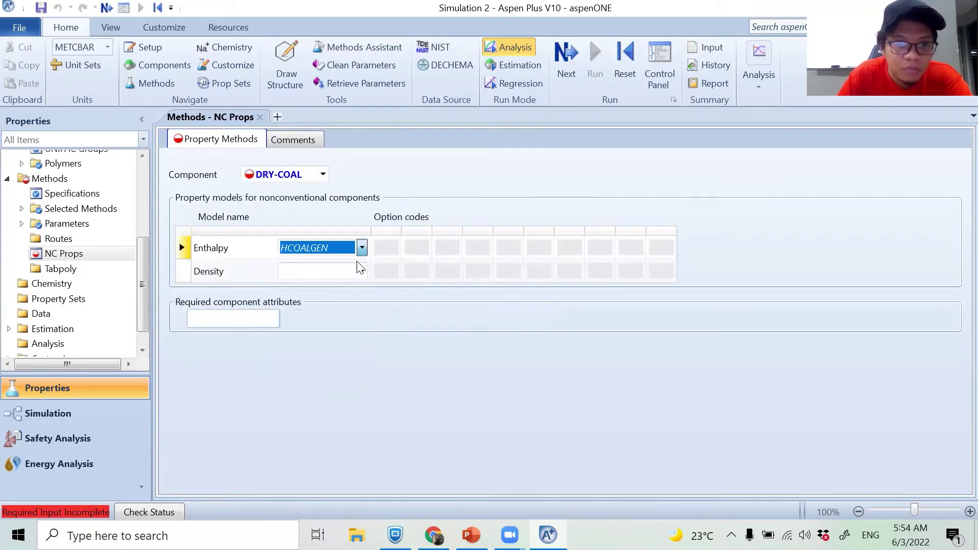
left_click(361, 271)
left_click(335, 288)
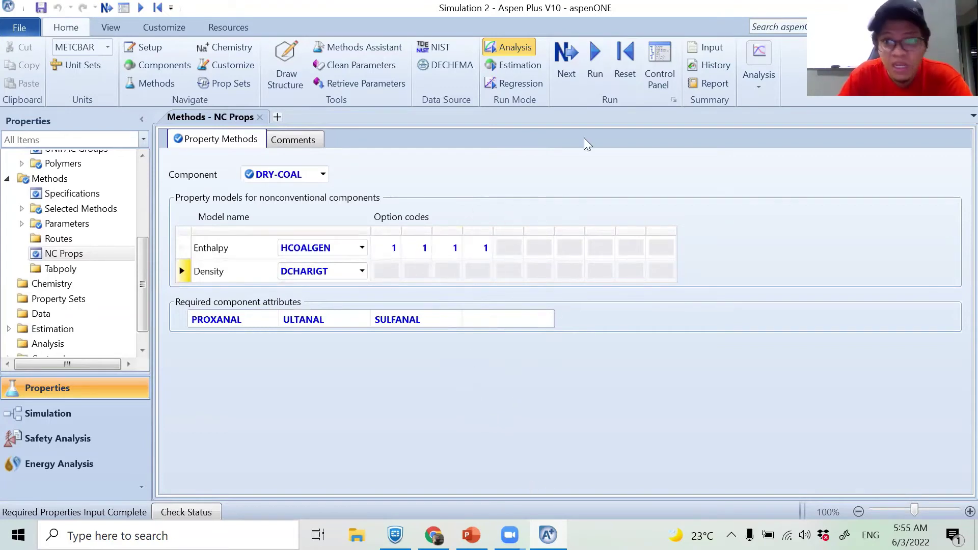
Run the properties setup and switch to the Simulation environment with the activation dashboard closed
left_click(576, 67)
left_click(451, 338)
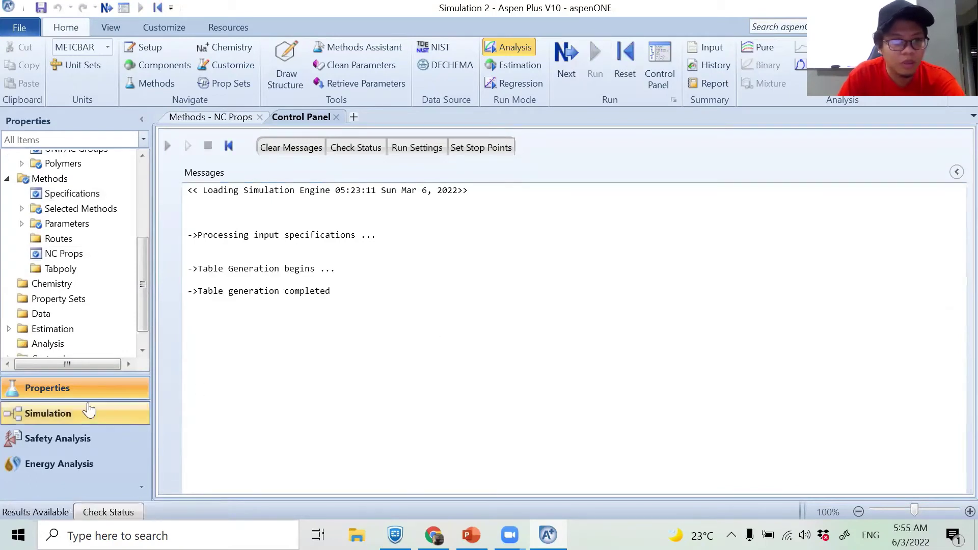
left_click(72, 410)
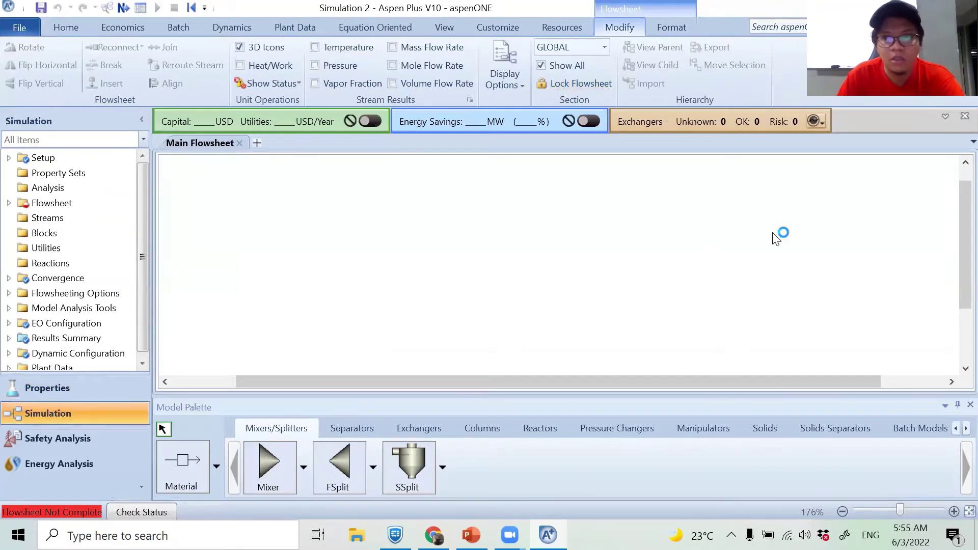
left_click(964, 116)
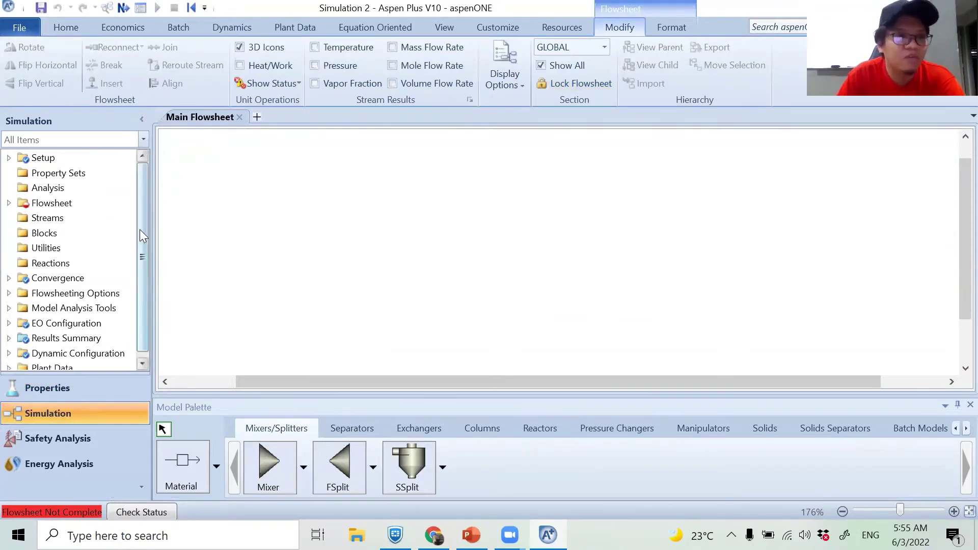
Set the global stream class to MIXCINC in the simulation setup specifications and return to the main flowsheet
left_click(8, 158)
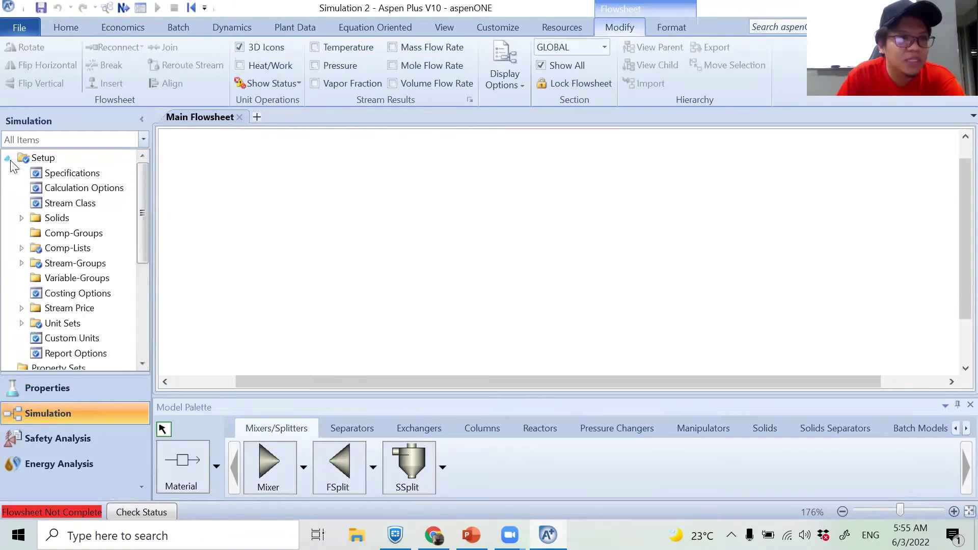
double_click(59, 174)
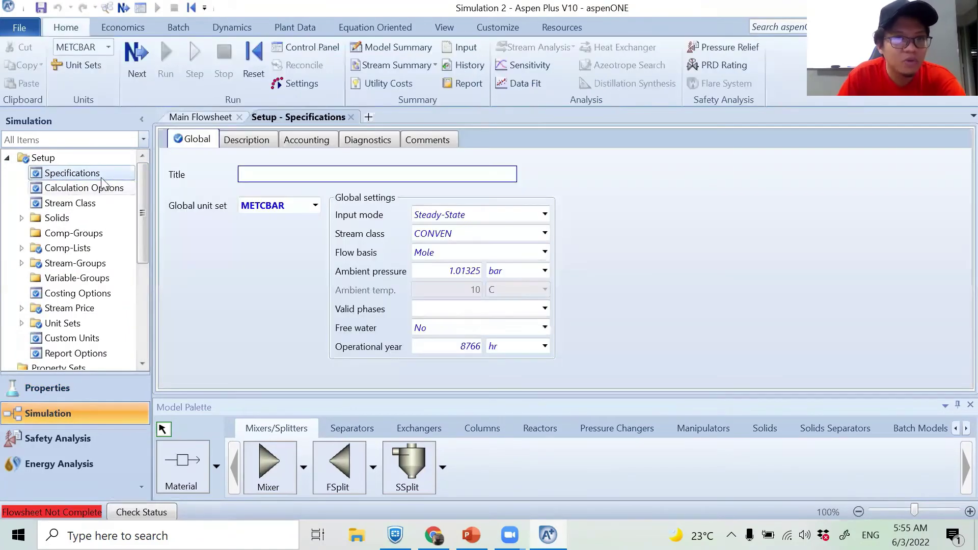
left_click(544, 233)
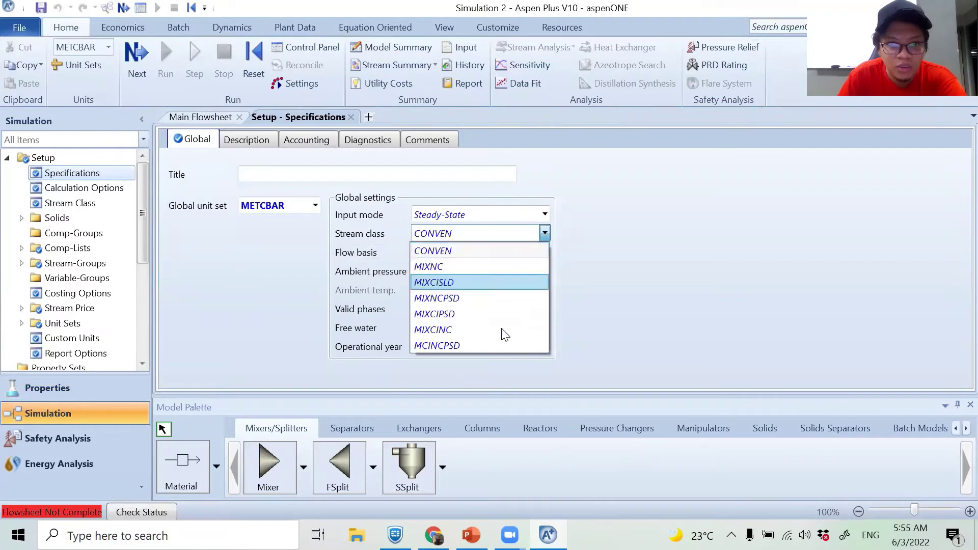
left_click(486, 330)
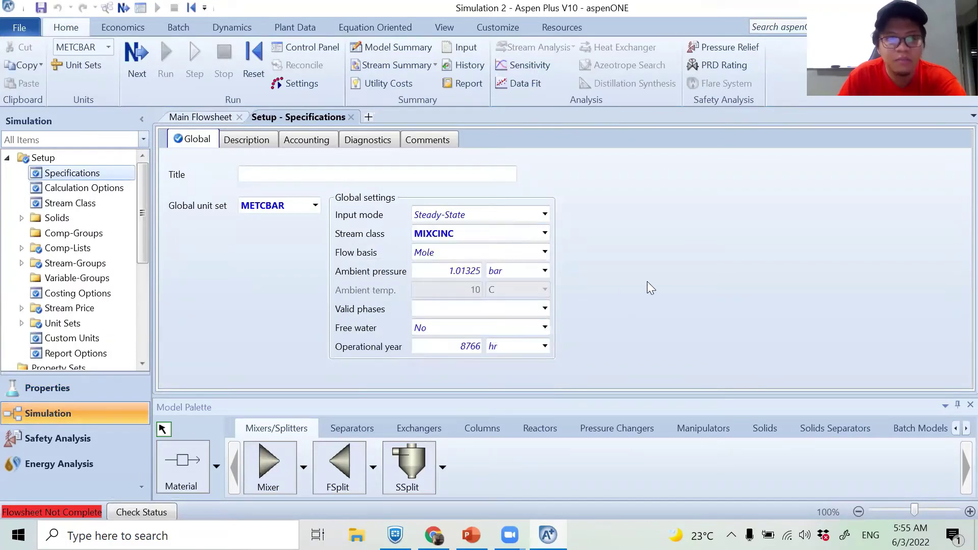
left_click_drag(144, 231, 147, 283)
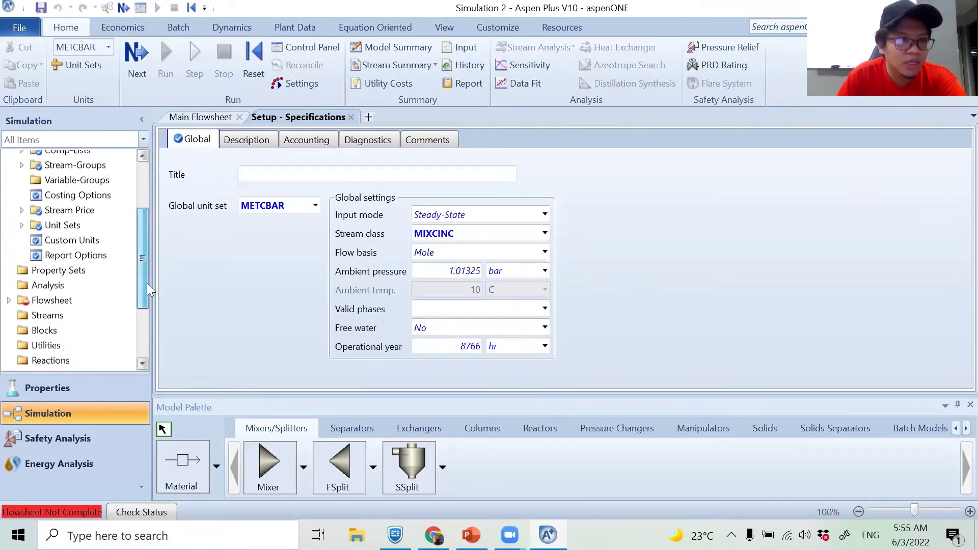
left_click(202, 119)
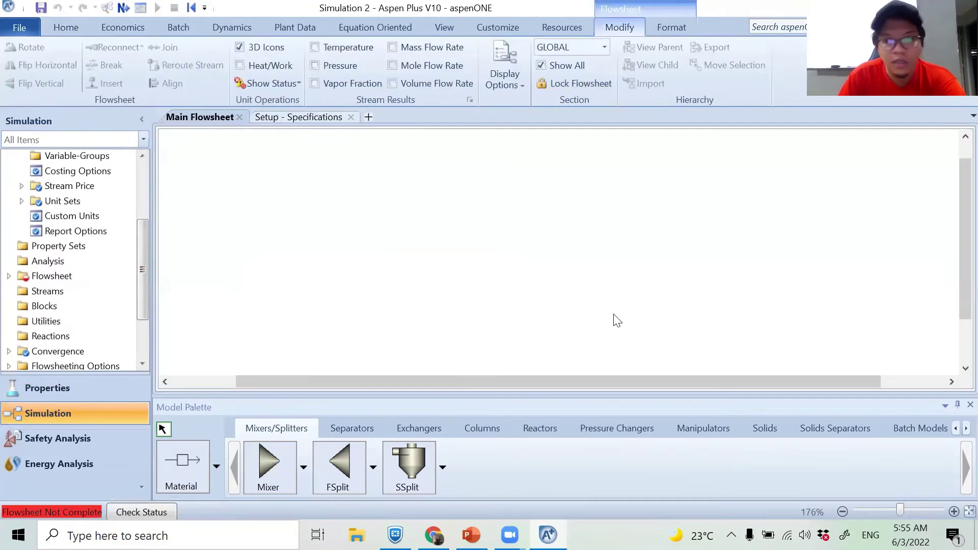
Place an RStoic reactor block on the main flowsheet and name it DRY
left_click(538, 427)
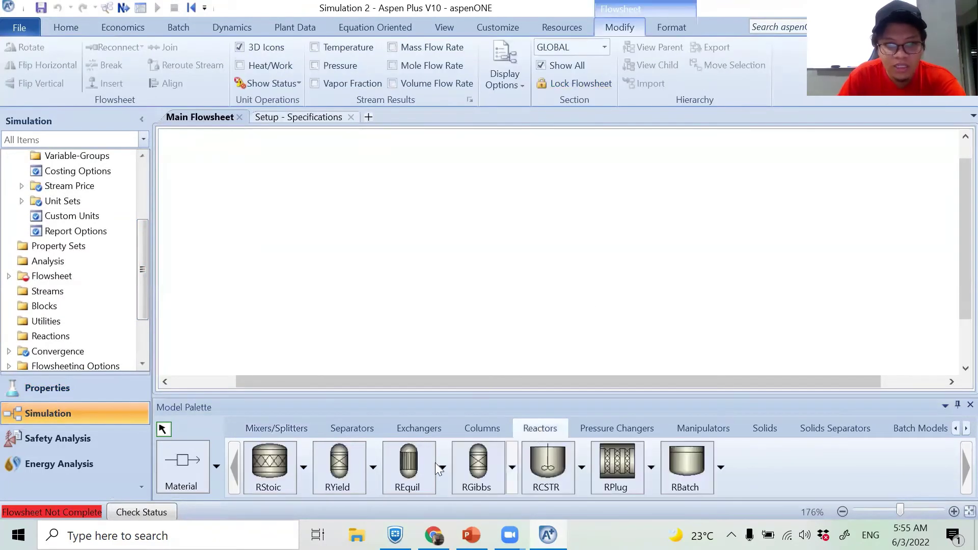
left_click(265, 470)
left_click(544, 231)
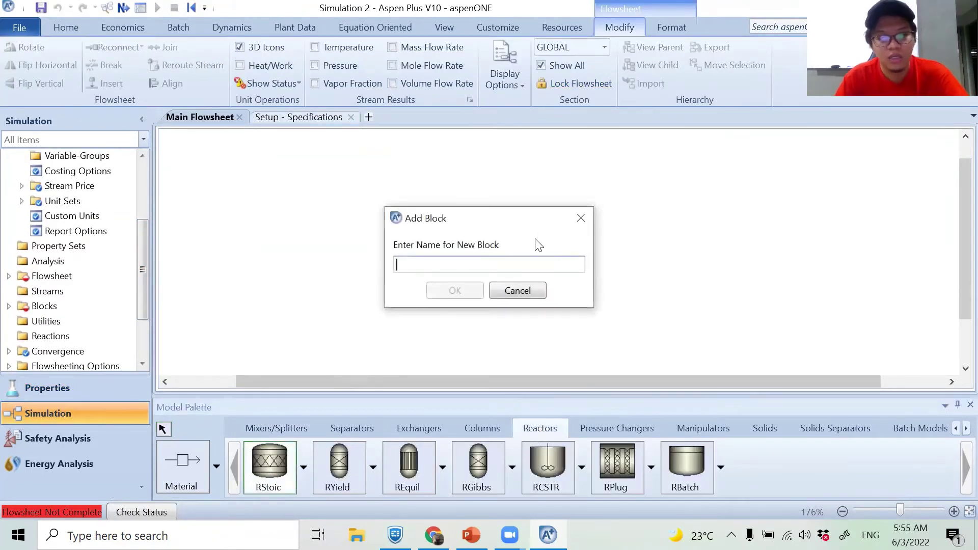
type("DRY")
key("Return")
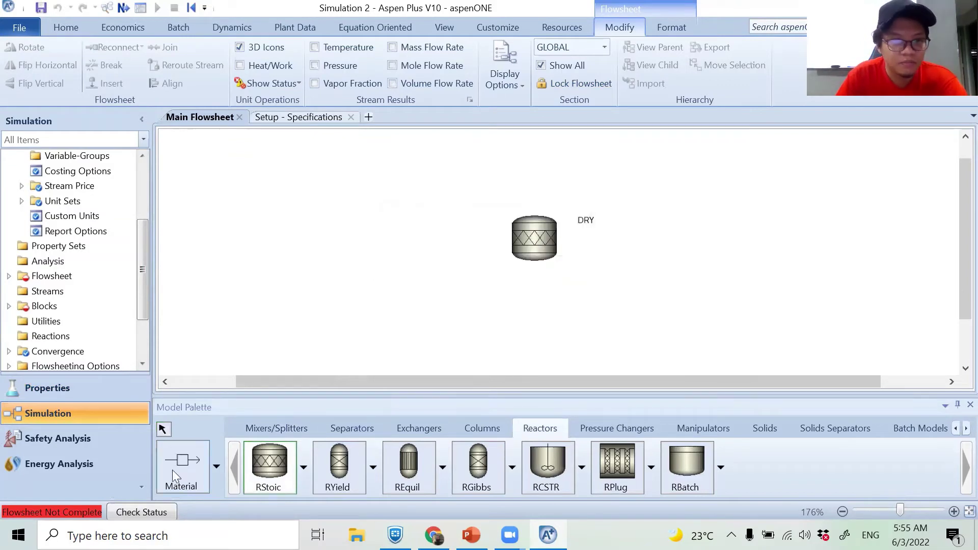
Connect a material feed stream named WET-COAL to the inlet of the DRY reactor
left_click(173, 476)
left_click(509, 226)
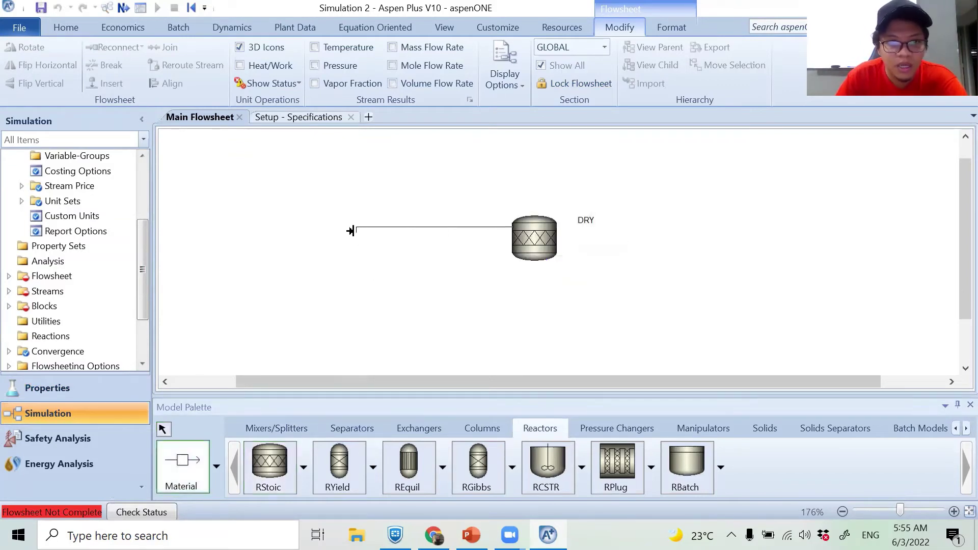
left_click(351, 230)
type("WE")
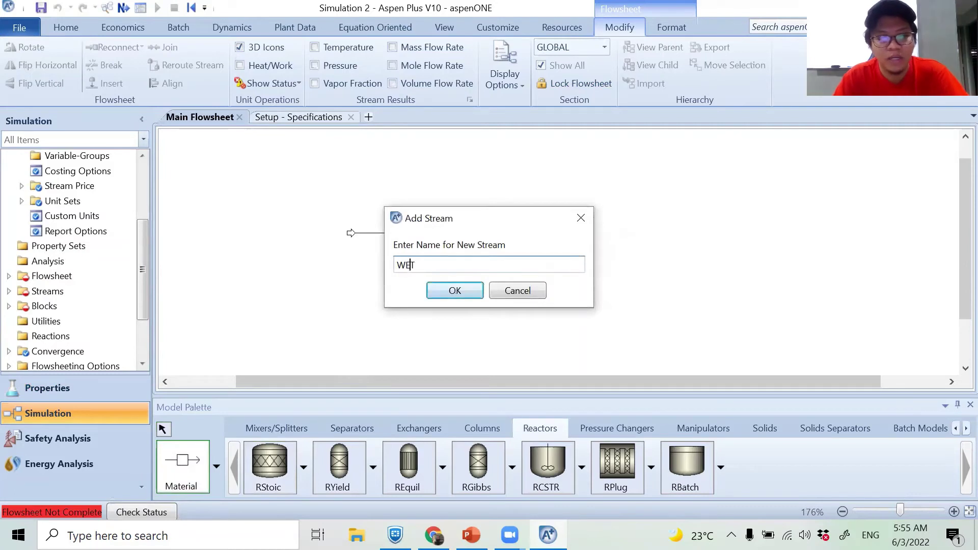
type("T-COAL")
key("Return")
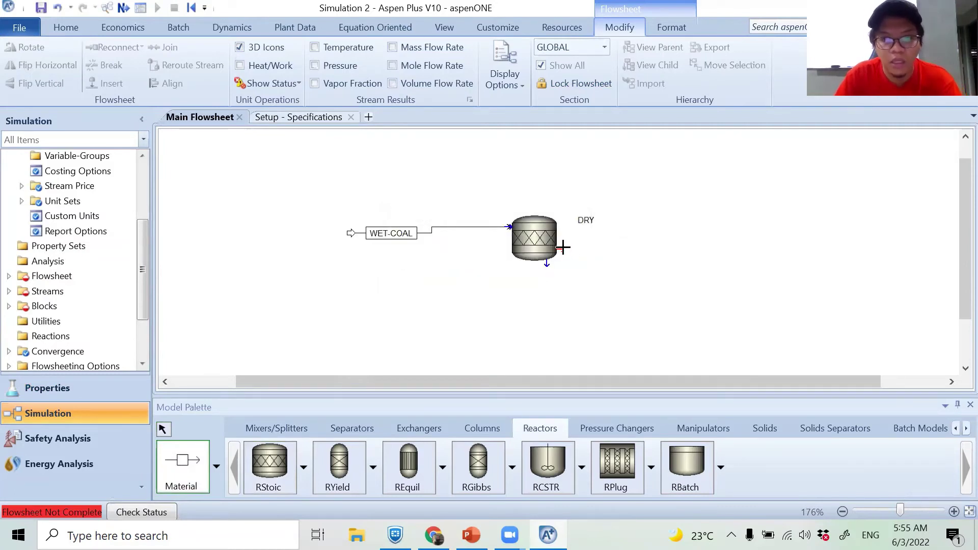
Draw a material product stream named DRY-COAL from the DRY reactor's outlet and end stream insertion
left_click(722, 242)
type("DR")
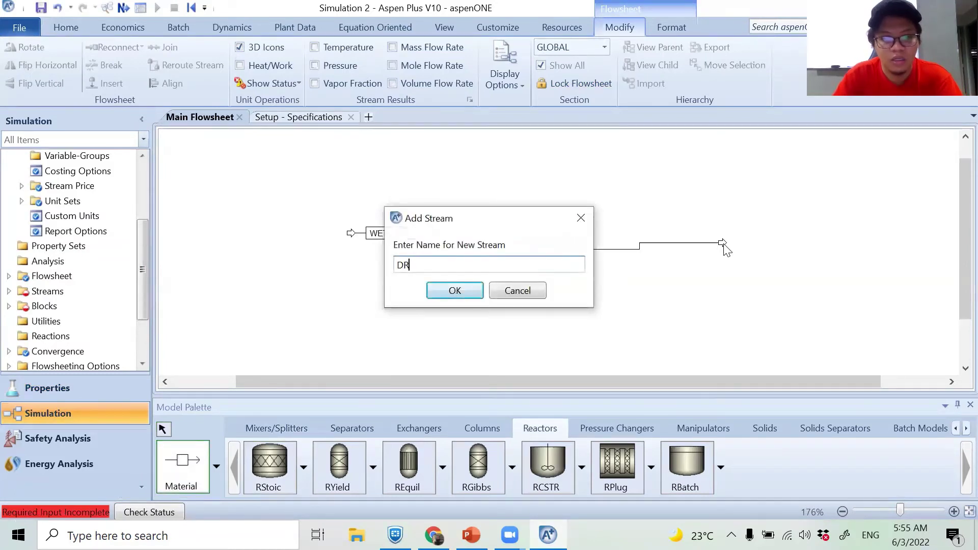
type("Y-COAL")
key("Return")
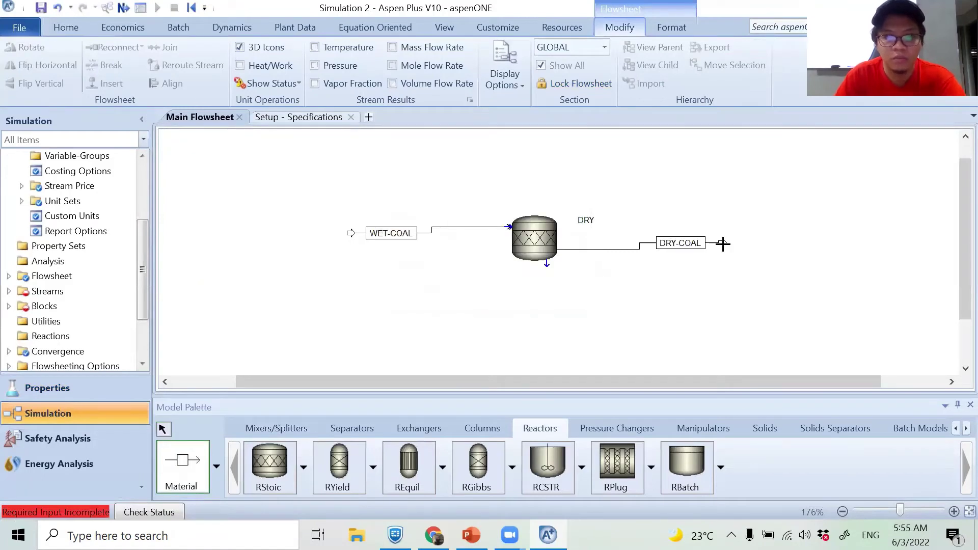
right_click(633, 304)
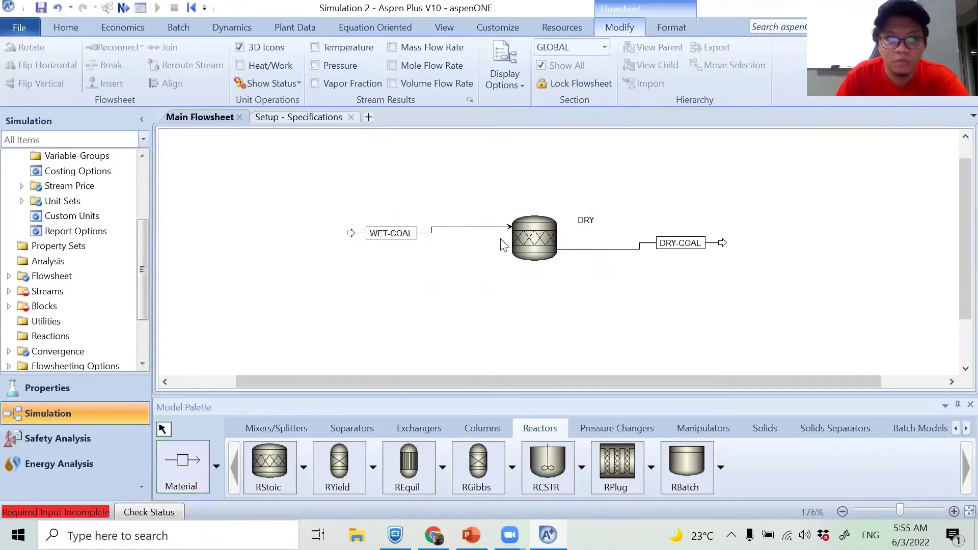
Straighten the WET-COAL and DRY-COAL streams by aligning their blocks with the DRY reactor
right_click(425, 233)
key("Escape")
right_click(430, 230)
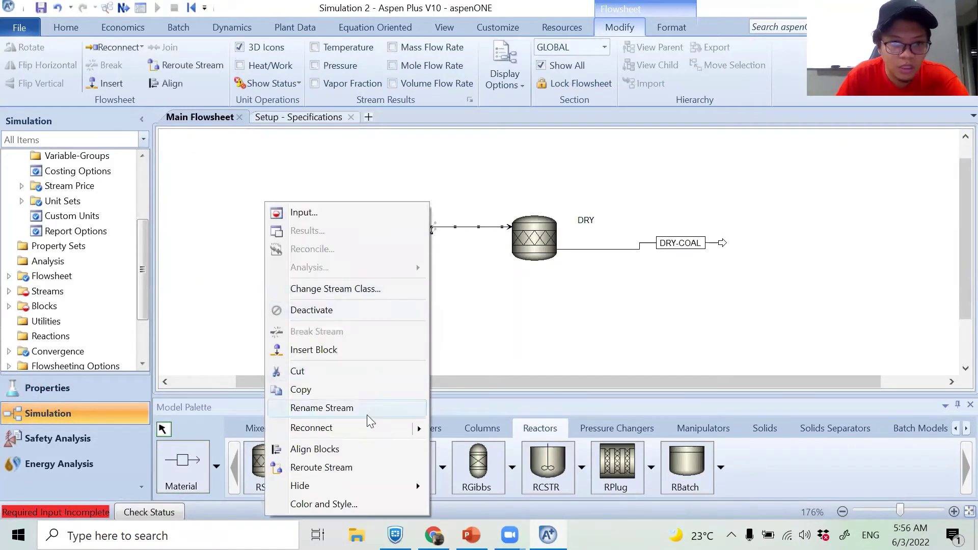
left_click(354, 450)
right_click(618, 257)
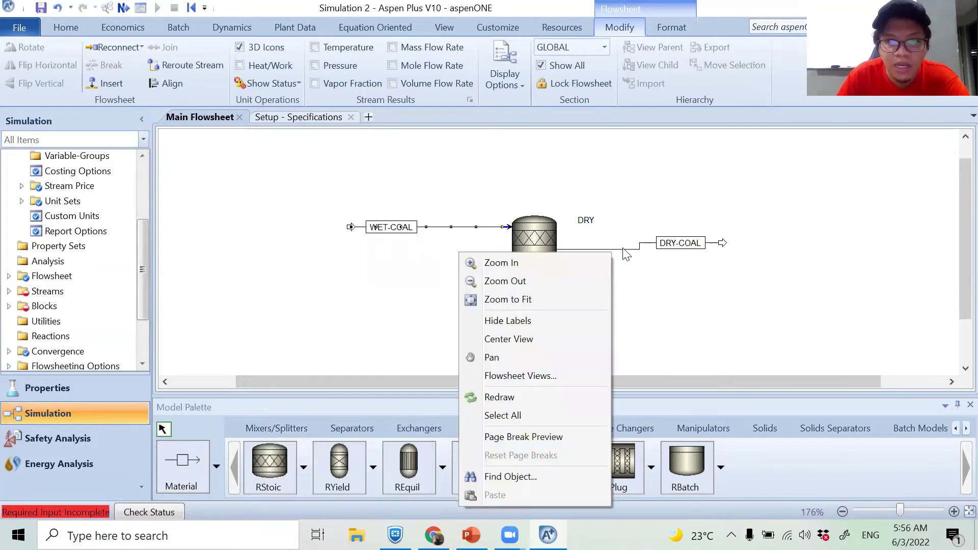
key("Escape")
right_click(620, 249)
left_click(538, 451)
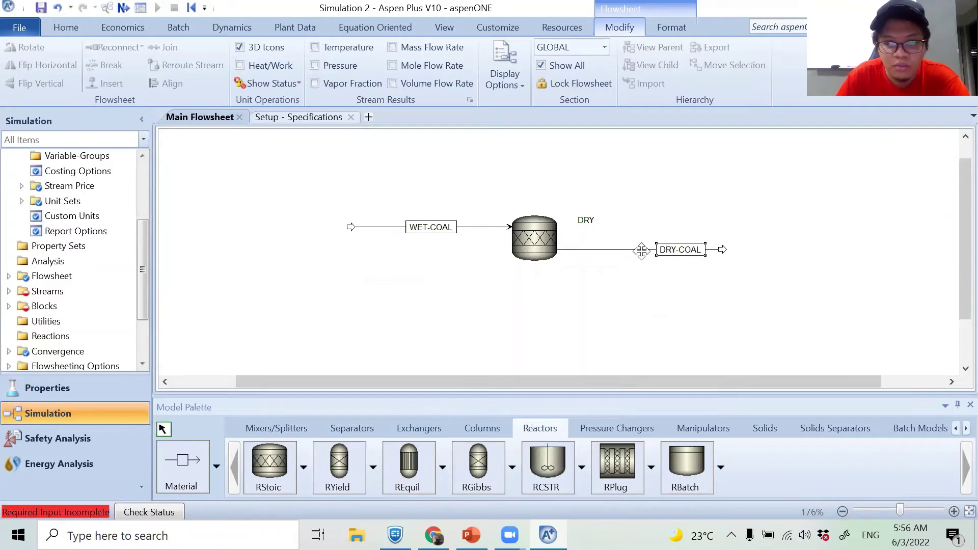
Set the NC solid substream of the WET-COAL feed stream to 30 C and 1 atm
scroll(596, 269, "up", 2)
scroll(601, 266, "up", 2)
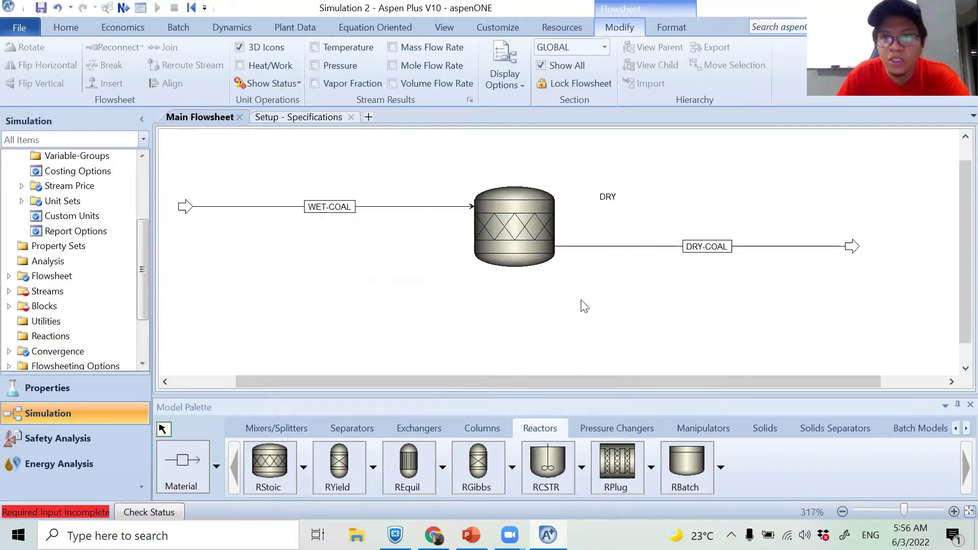
left_click(230, 207)
double_click(230, 207)
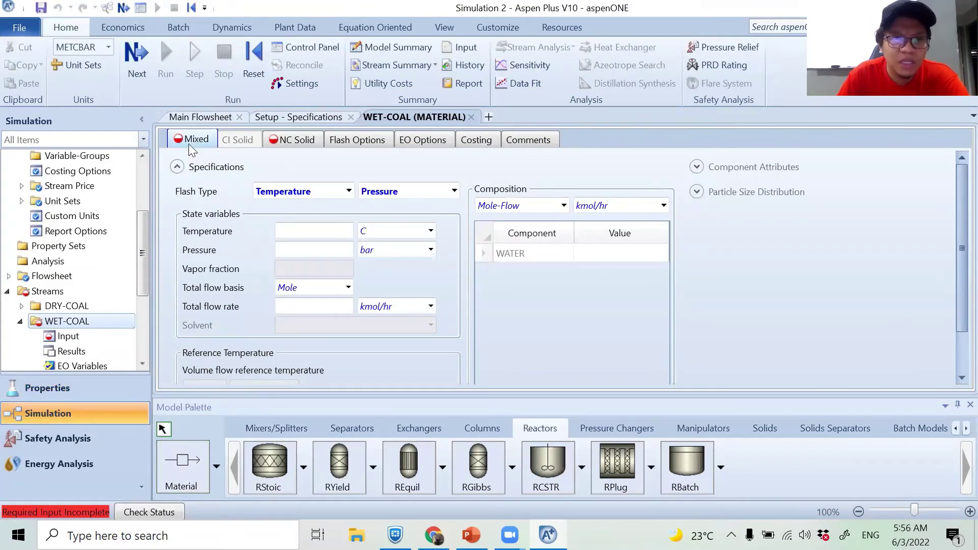
left_click(290, 143)
left_click(299, 220)
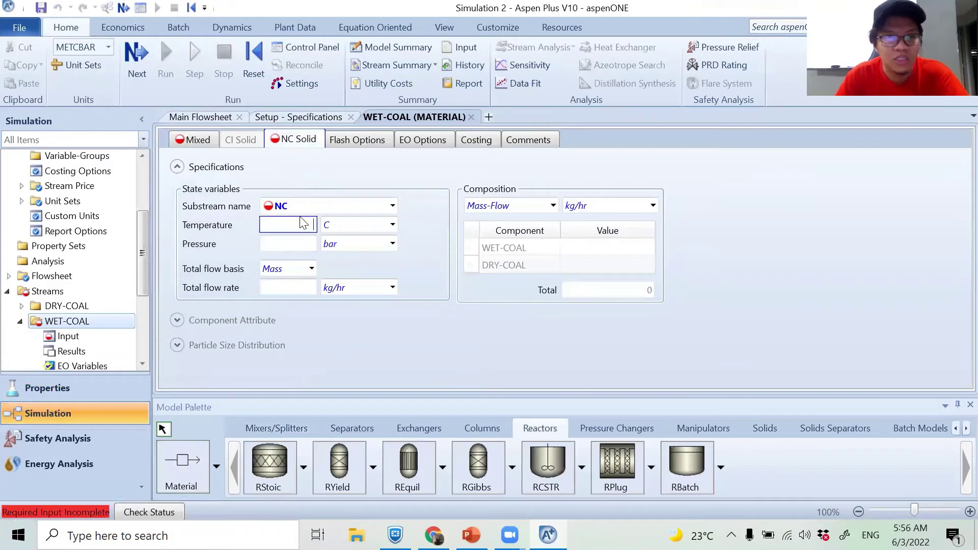
type("30")
left_click(312, 242)
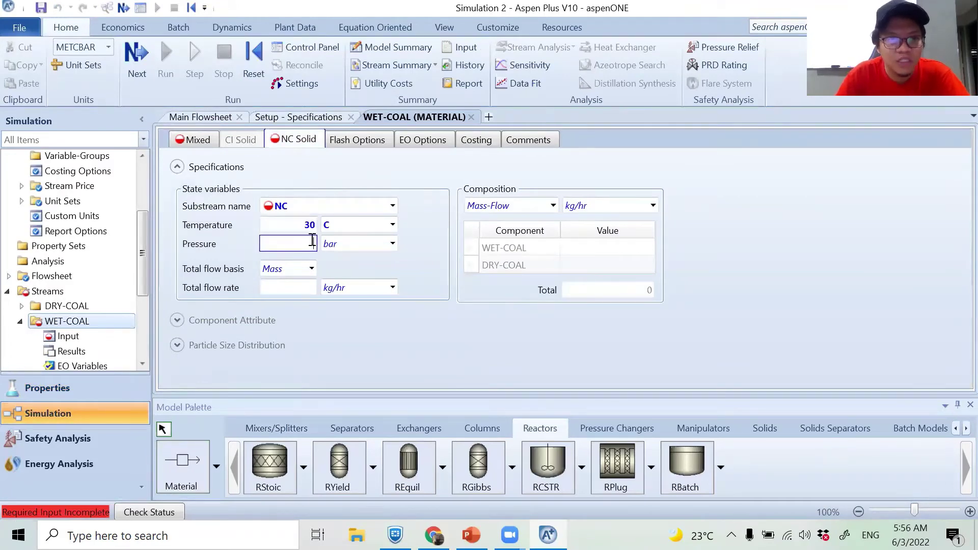
type("1")
left_click(392, 244)
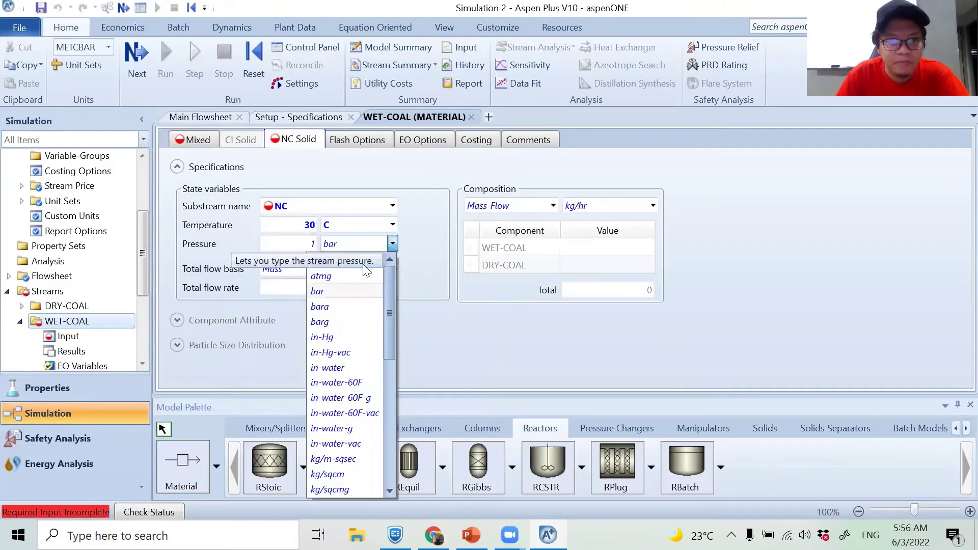
left_click(363, 262)
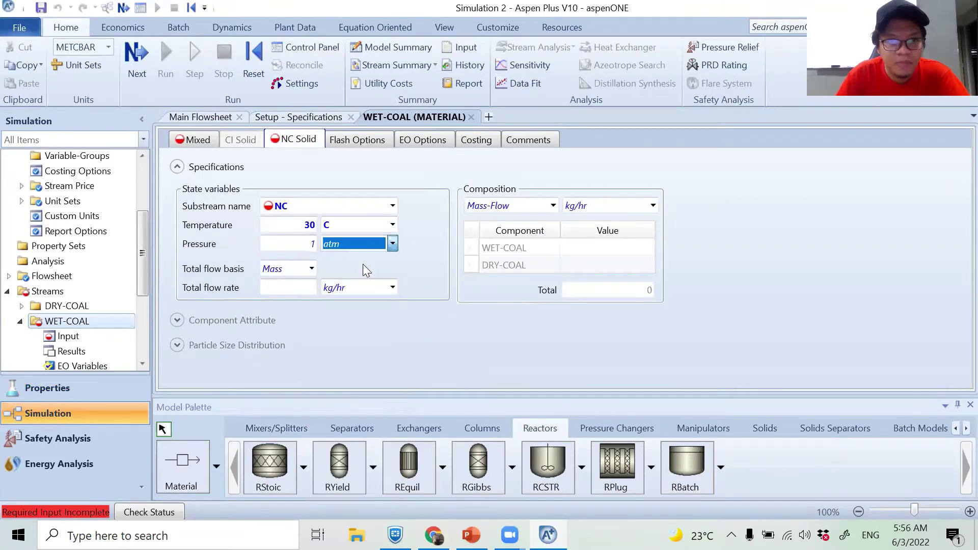
Set the WET-COAL component's mass flow in the NC substream to 1 kg/hr
left_click(586, 249)
type("1")
left_click(757, 262)
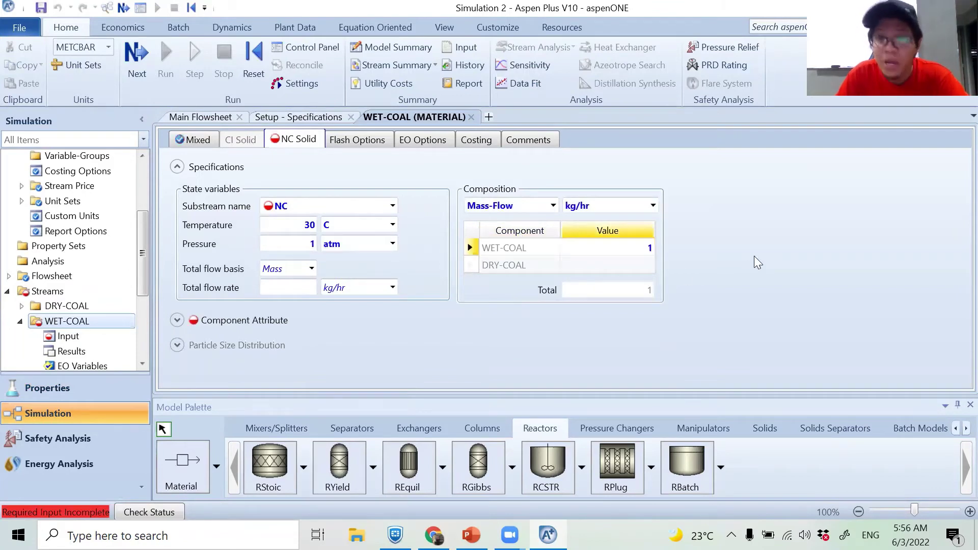
Enter the PROXANAL attributes of WET-COAL: moisture 5, FC 58.01, VM 26.46 and ash 15.53
left_click(203, 319)
scroll(244, 270, "down", 3)
left_click(313, 298)
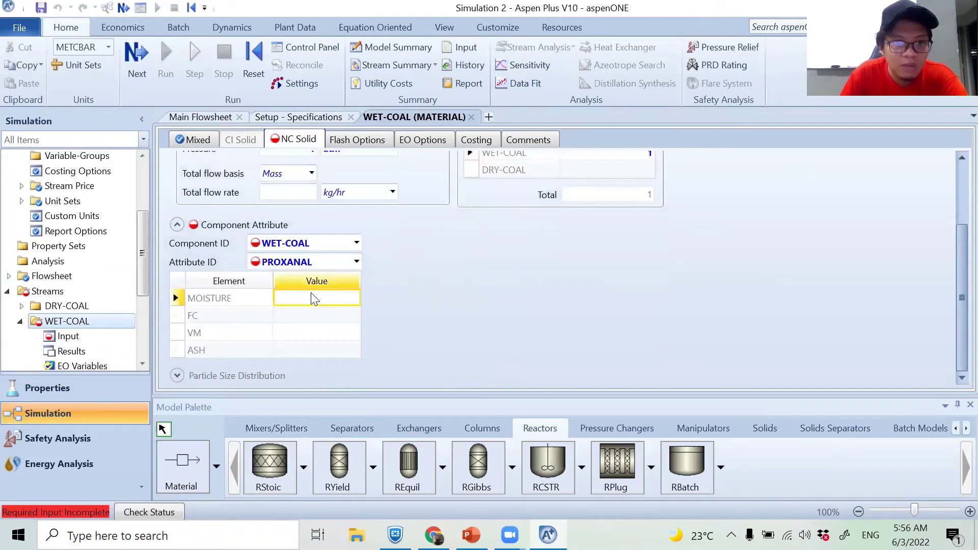
type("5")
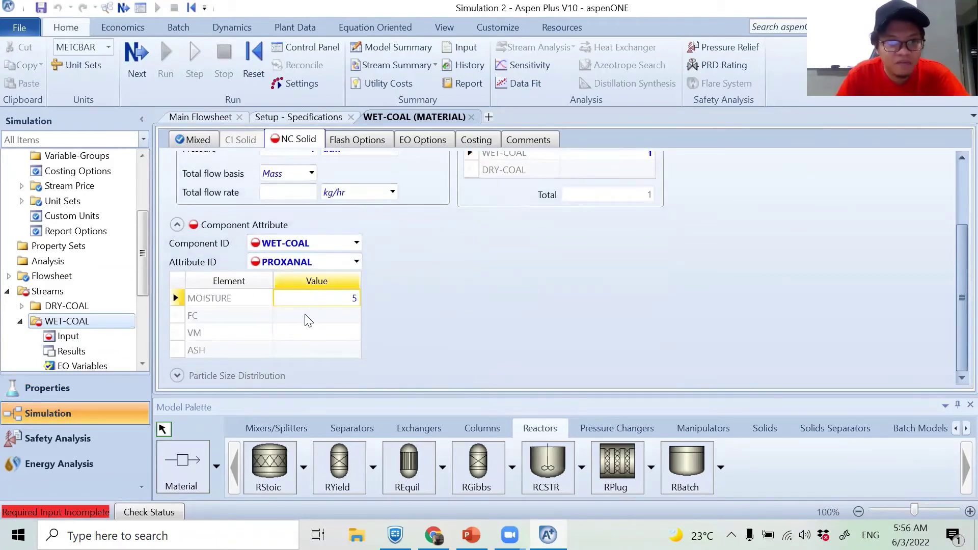
left_click(308, 316)
type("58.01")
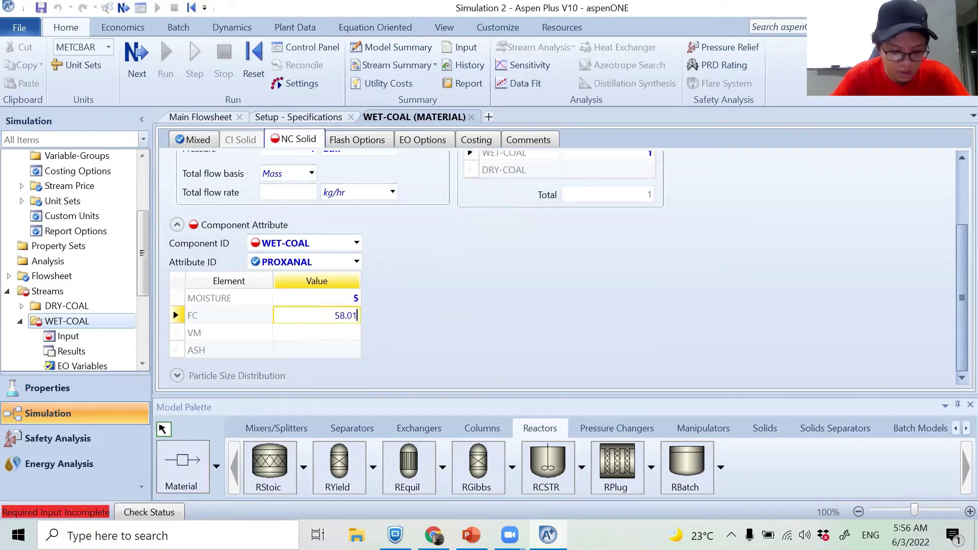
key("Return")
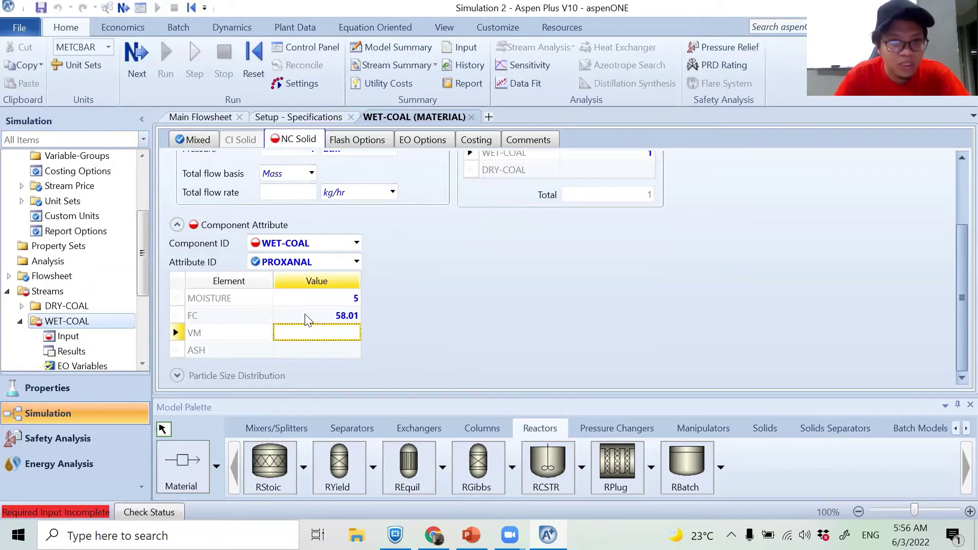
type("26.47")
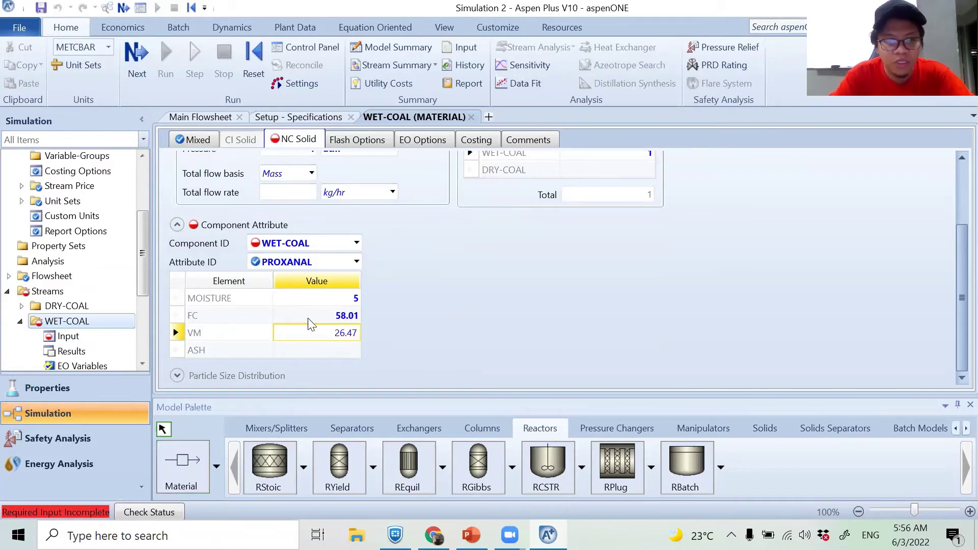
key("BackSpace")
type("6")
key("Return")
type("15.53")
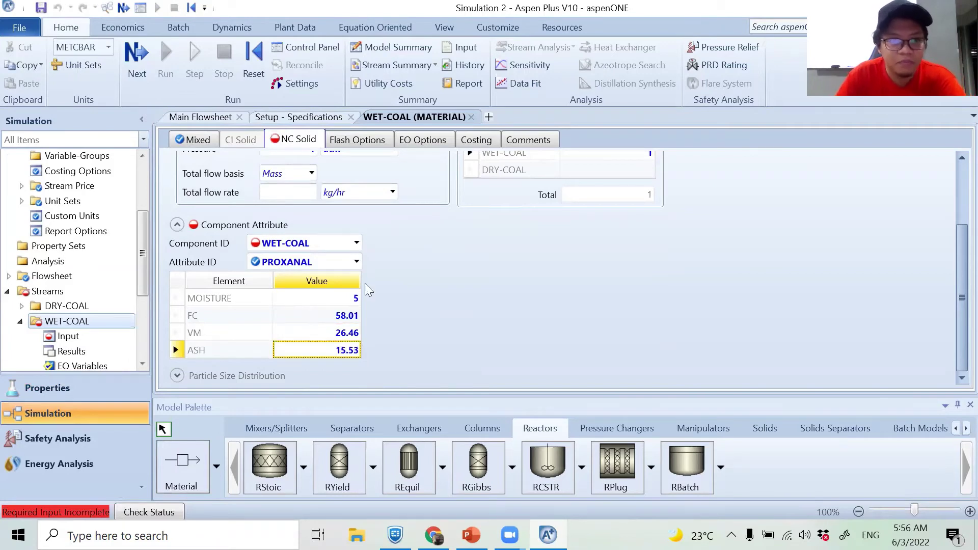
Enter the first ULTANAL attributes of WET-COAL: ash 15.53, carbon 74.05 and hydrogen 6.25
left_click(356, 262)
left_click(338, 291)
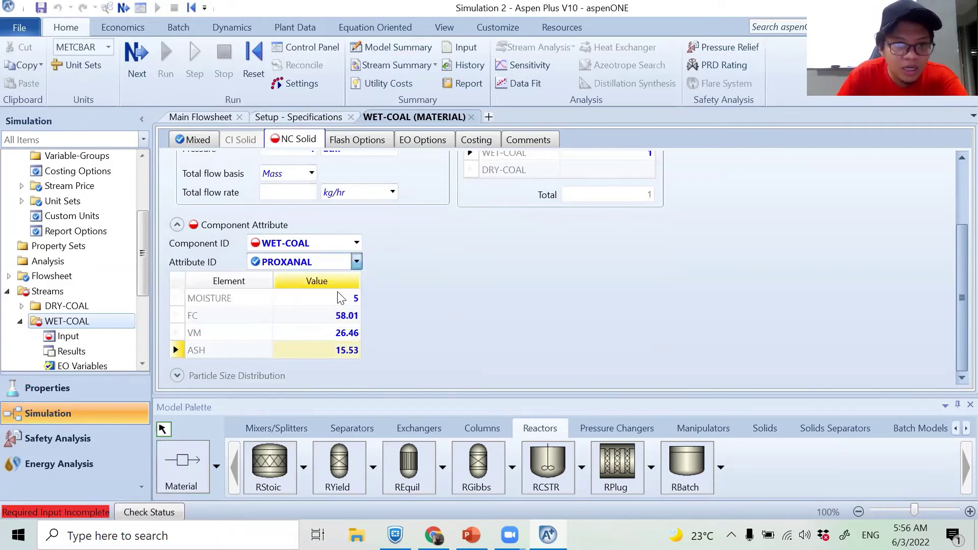
left_click(316, 300)
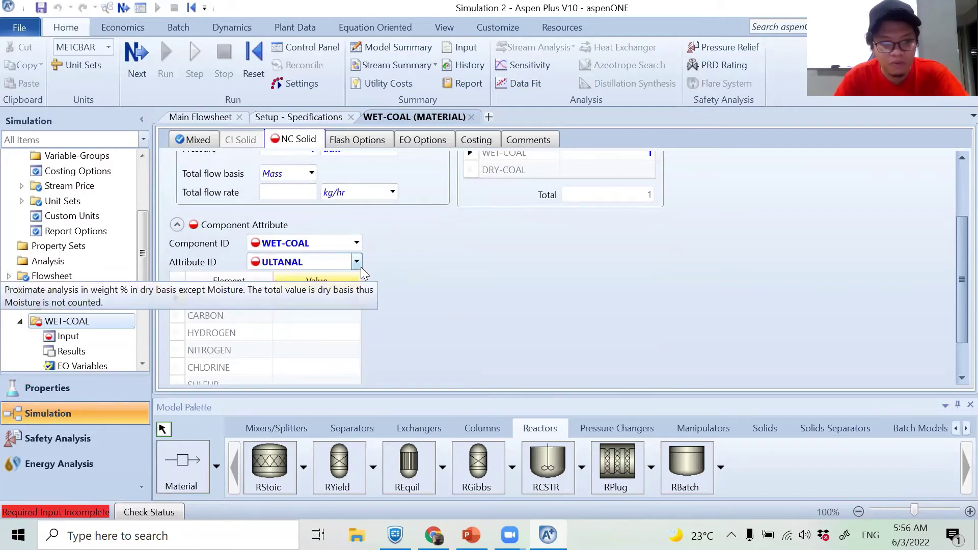
type("15.53")
key("Return")
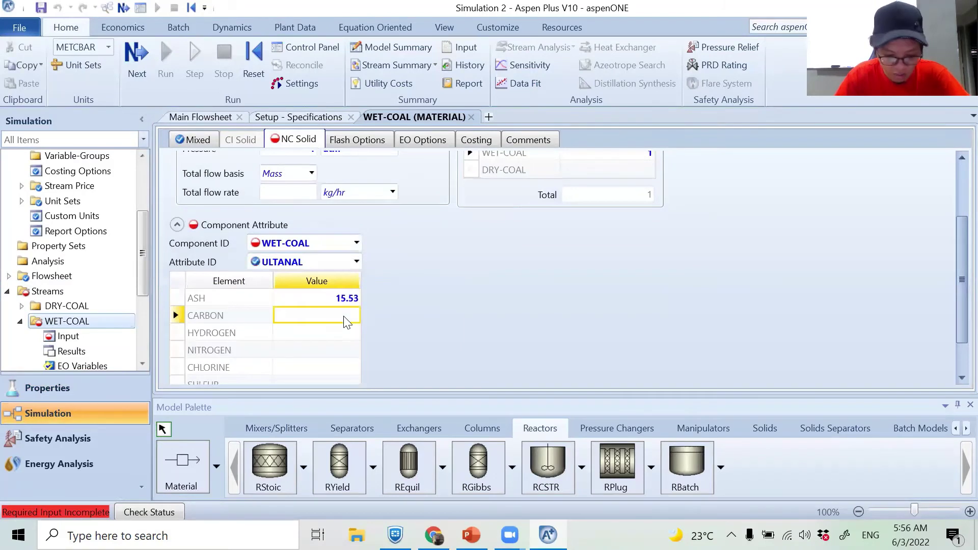
type("74")
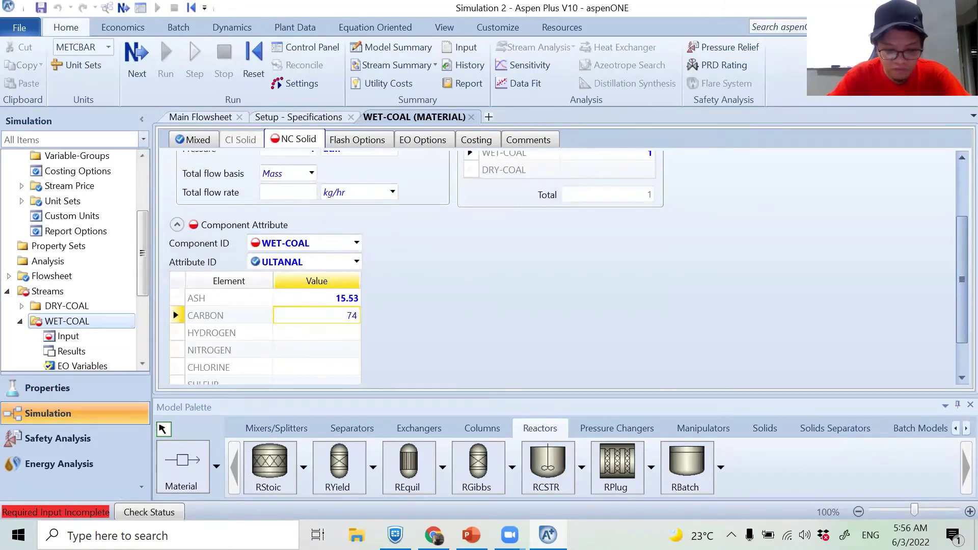
type(".75")
key("Return")
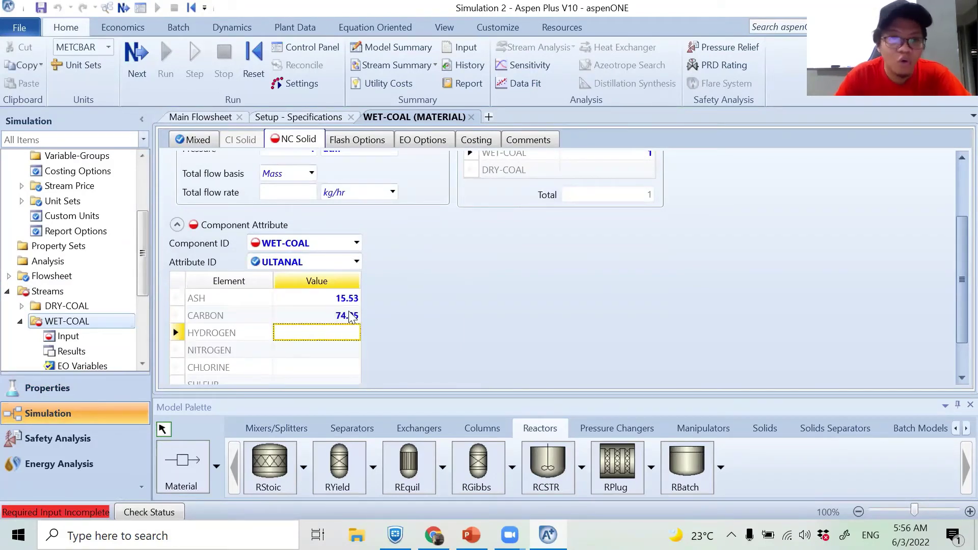
type("6.25")
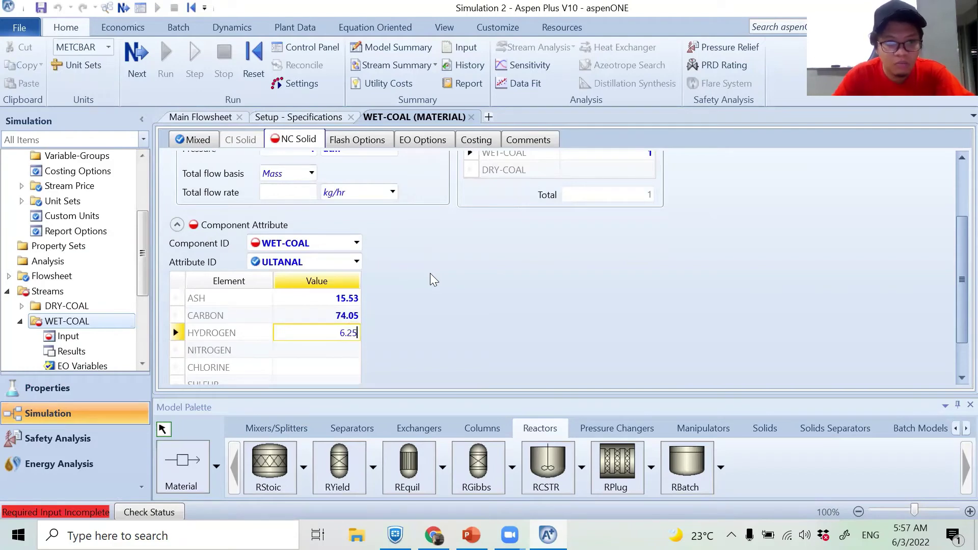
key("Return")
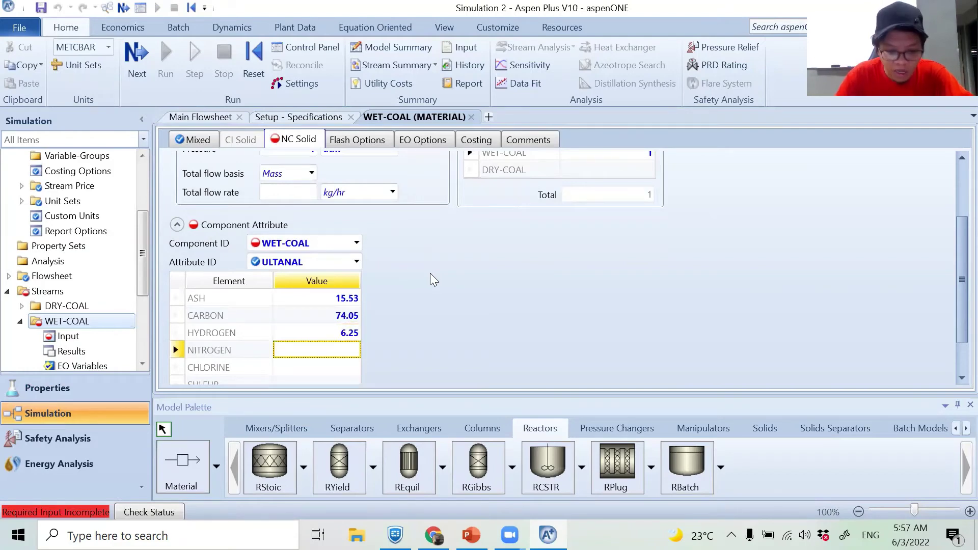
Complete the ULTANAL attributes of WET-COAL with nitrogen 0.71, chlorine 0.37, sulfur 1.77 and oxygen 1.32
type("0.71")
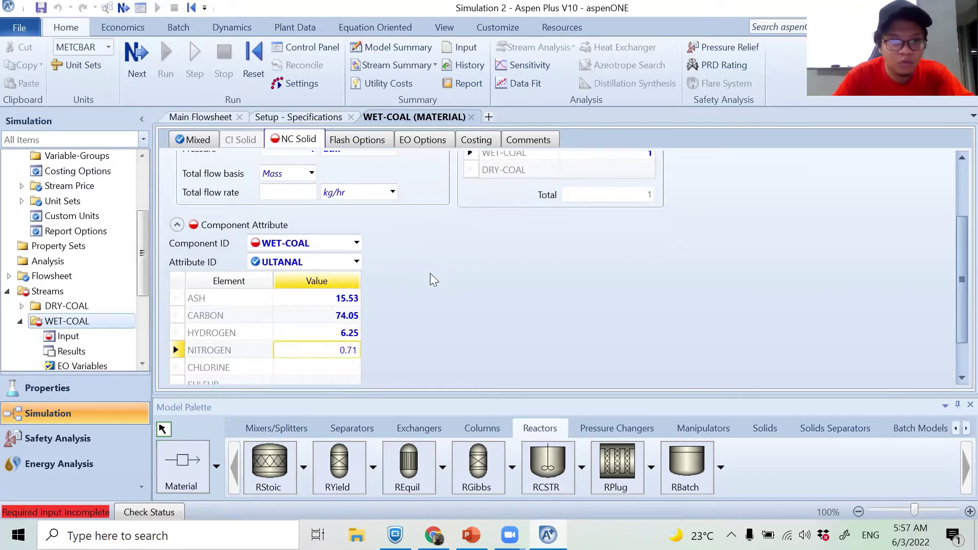
key("Return")
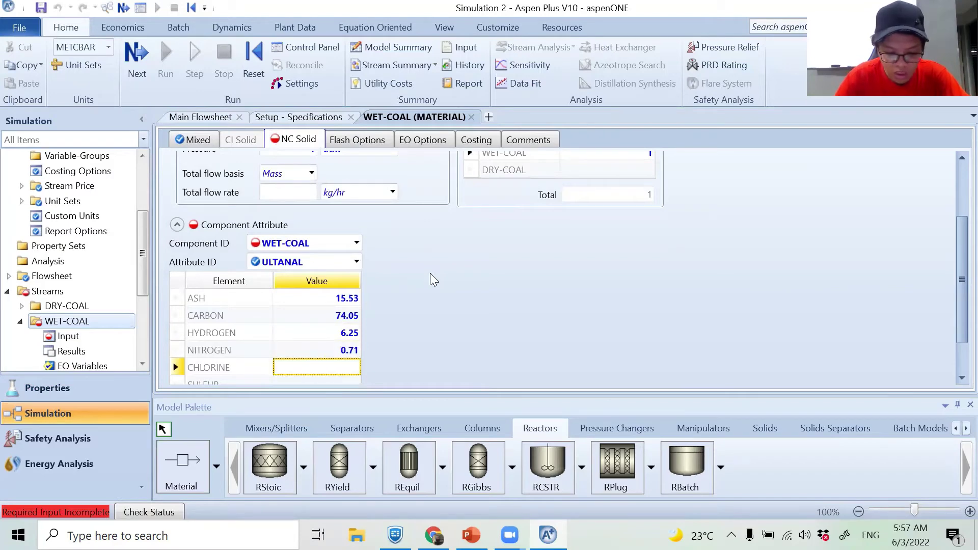
type("0.37")
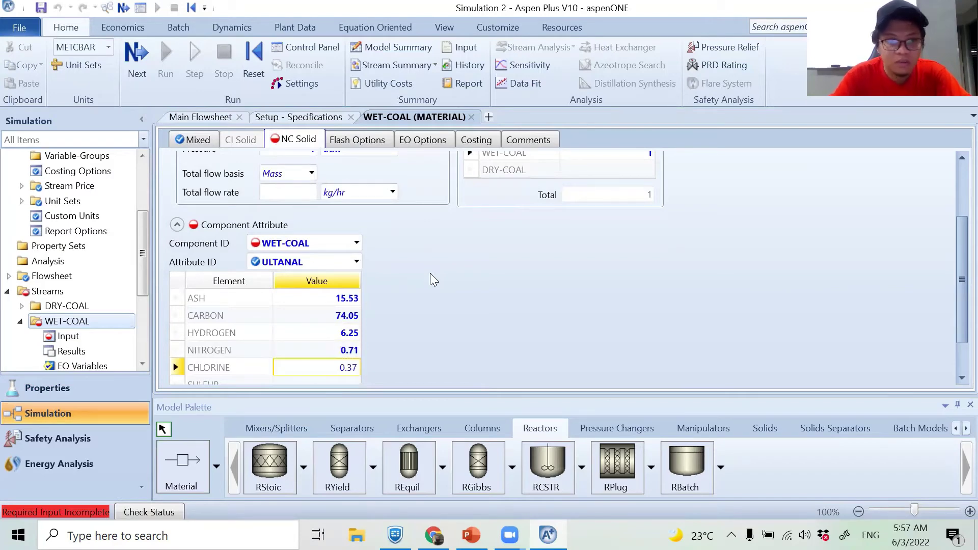
key("Return")
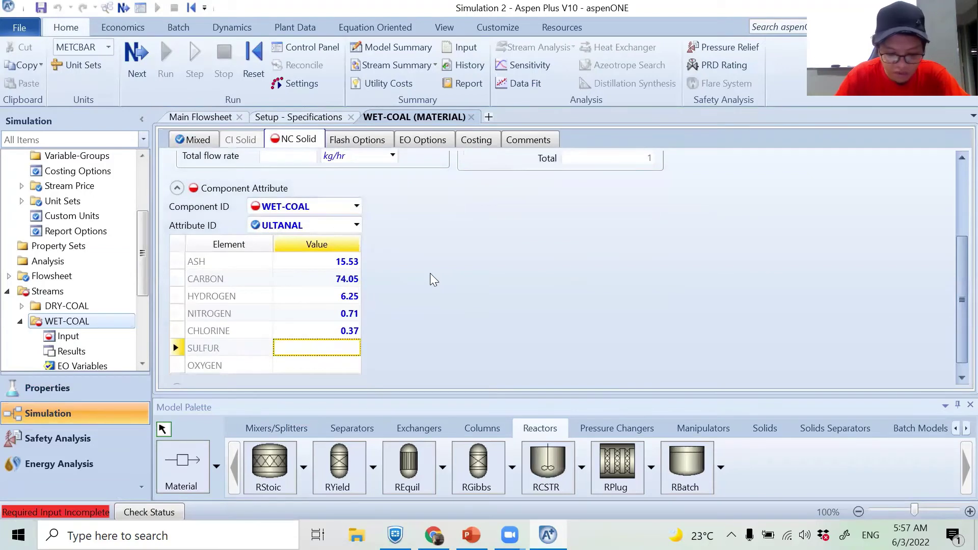
type("1.77")
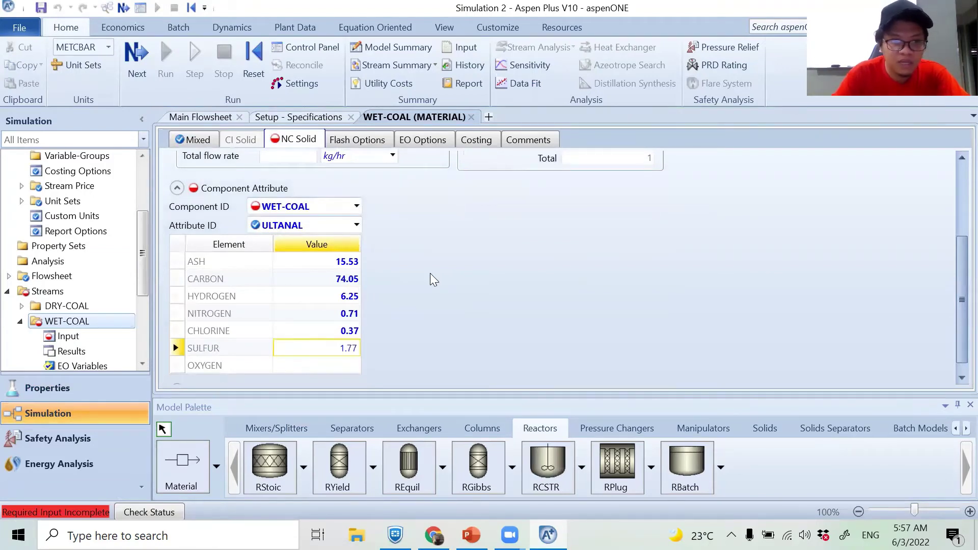
key("Return")
type("1.32")
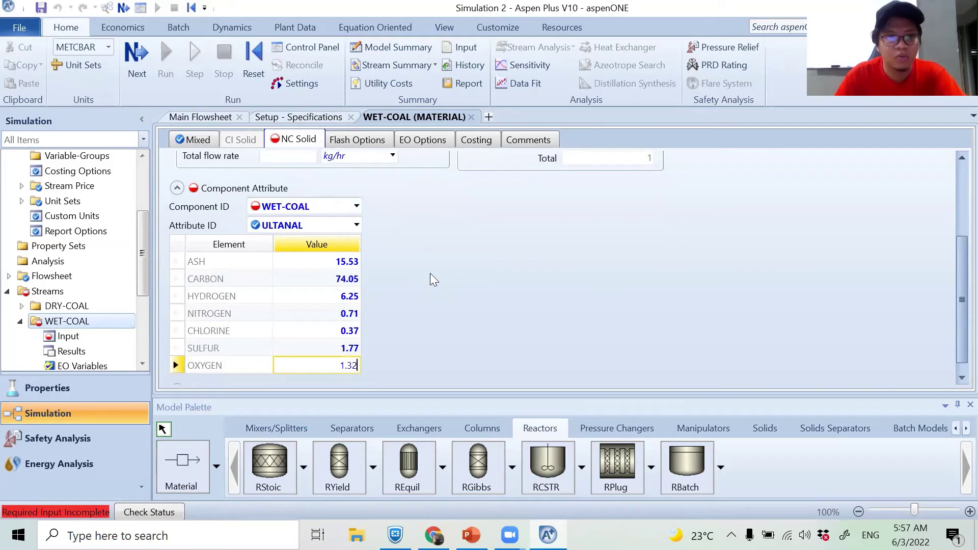
key("Return")
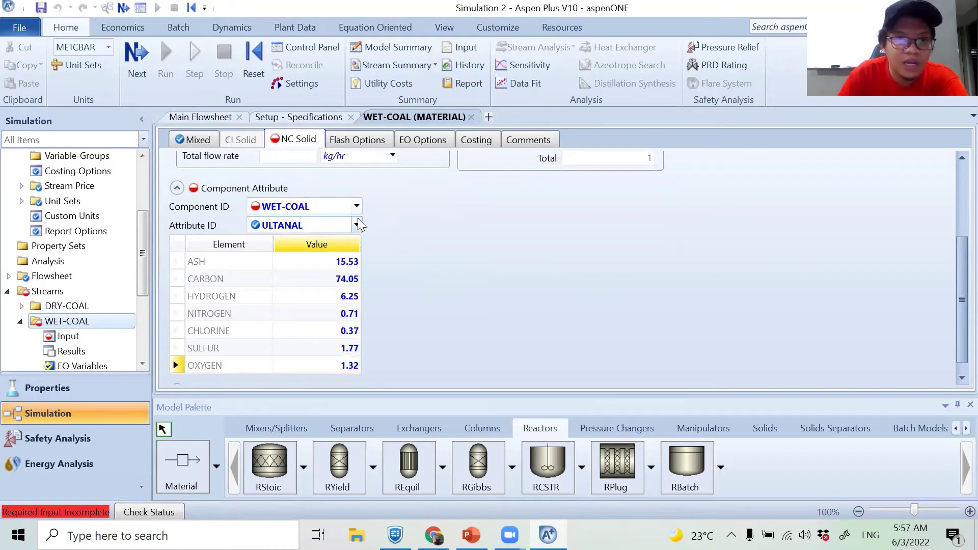
Enter the SULFANAL attributes of WET-COAL as pyritic 0.59, sulfate 0.59 and organic 0.59, and close the stream form
left_click(356, 224)
left_click(286, 273)
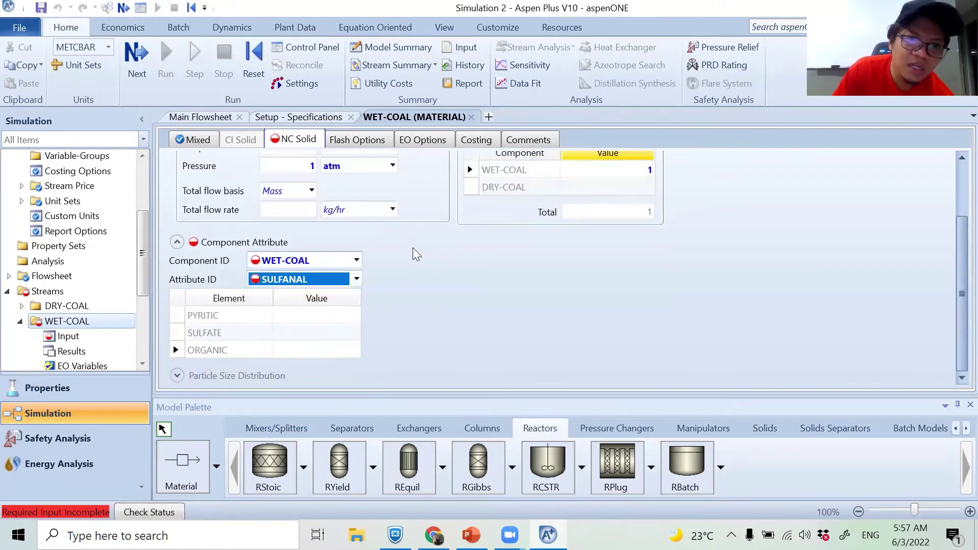
left_click(336, 314)
type("0.59")
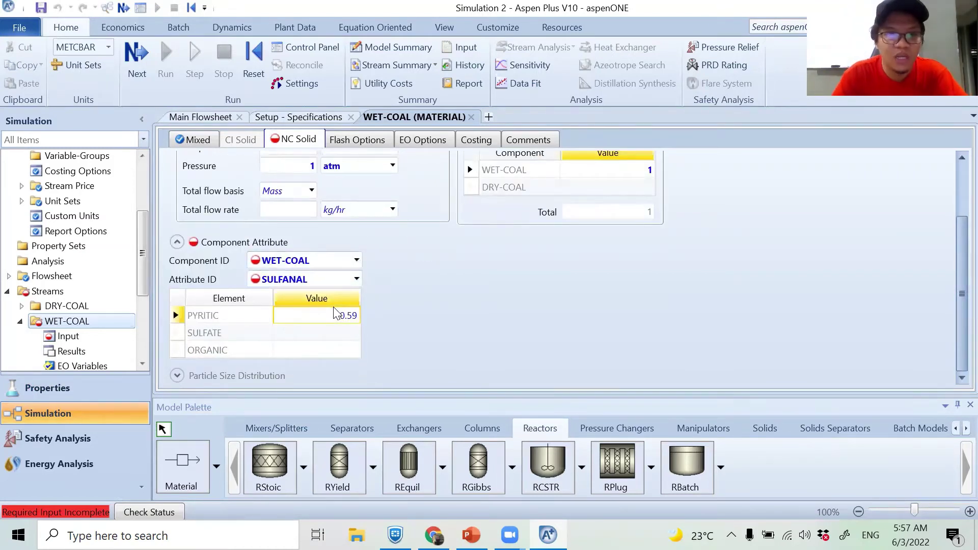
key("Return")
type("0.59")
key("Return")
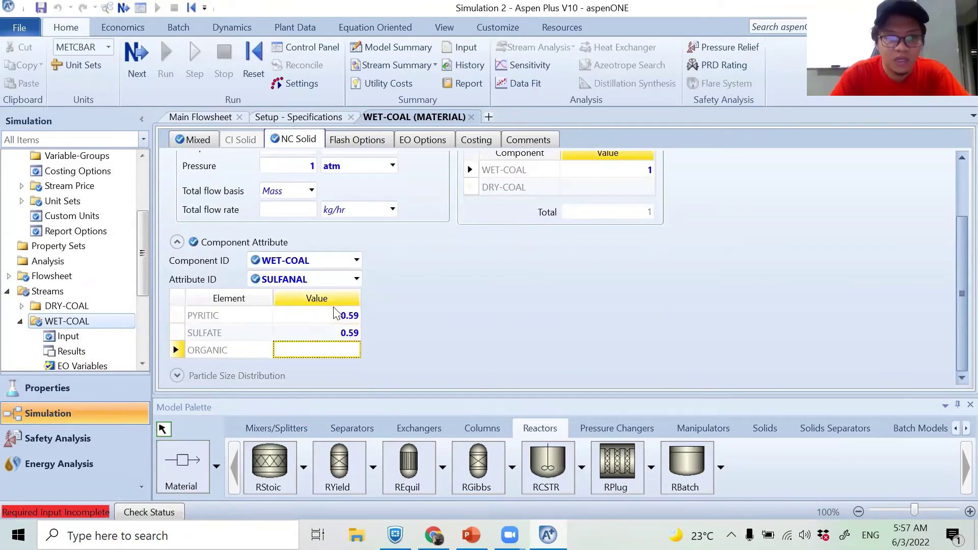
type("0.59")
key("Return")
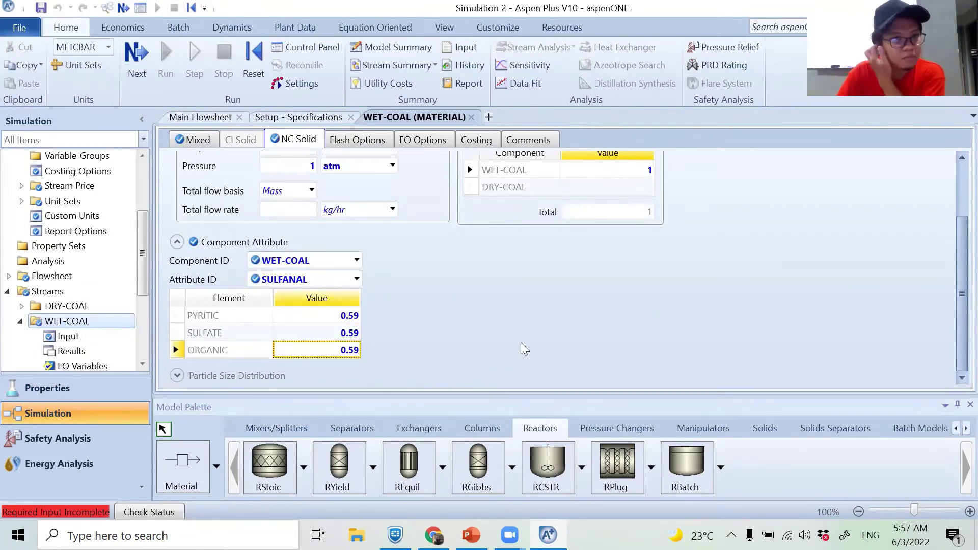
scroll(458, 283, "up", 2)
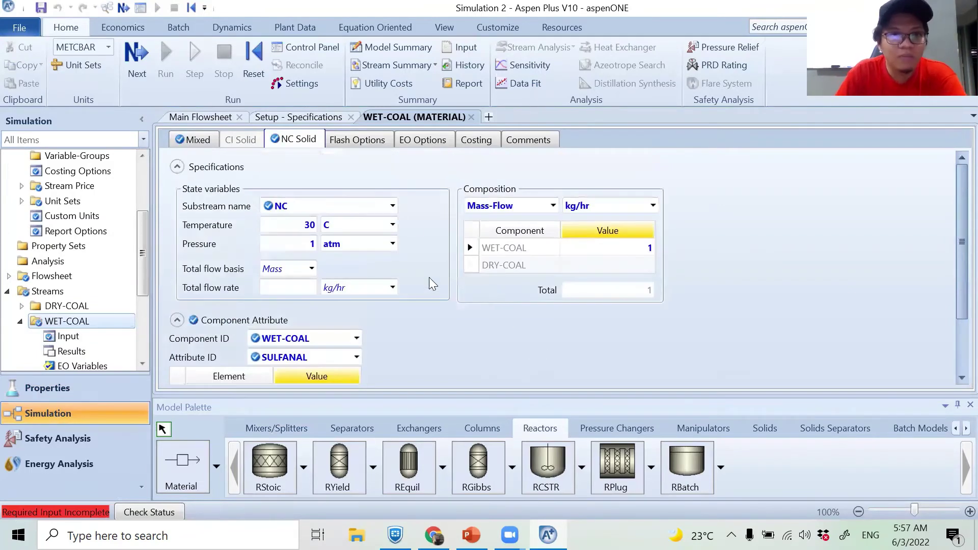
left_click(470, 117)
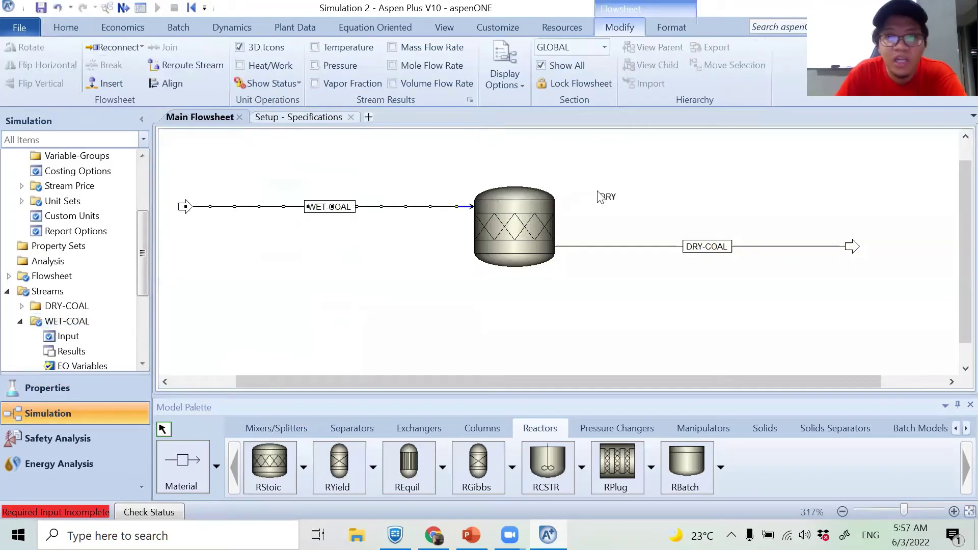
Set the DRY reactor's operating conditions to 120 C and 0 bar
double_click(526, 220)
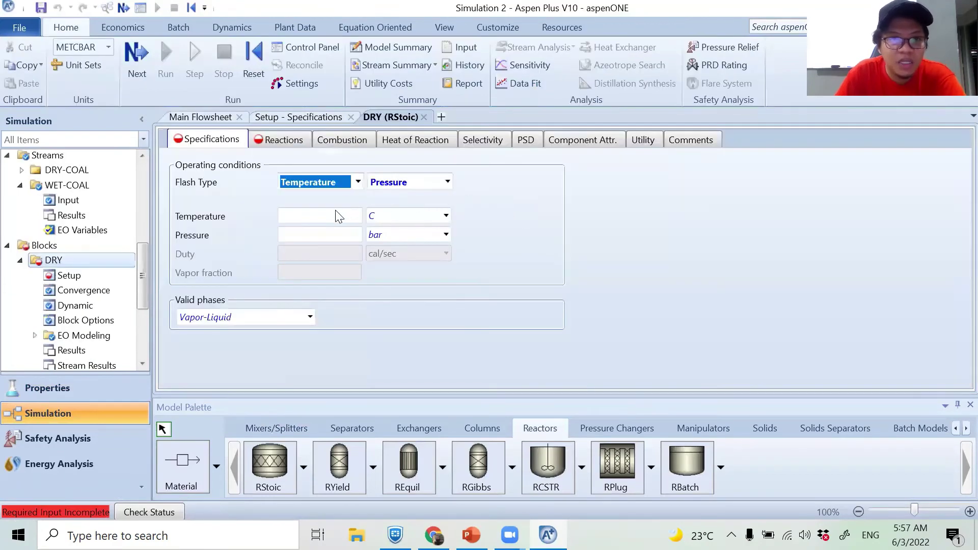
left_click(336, 214)
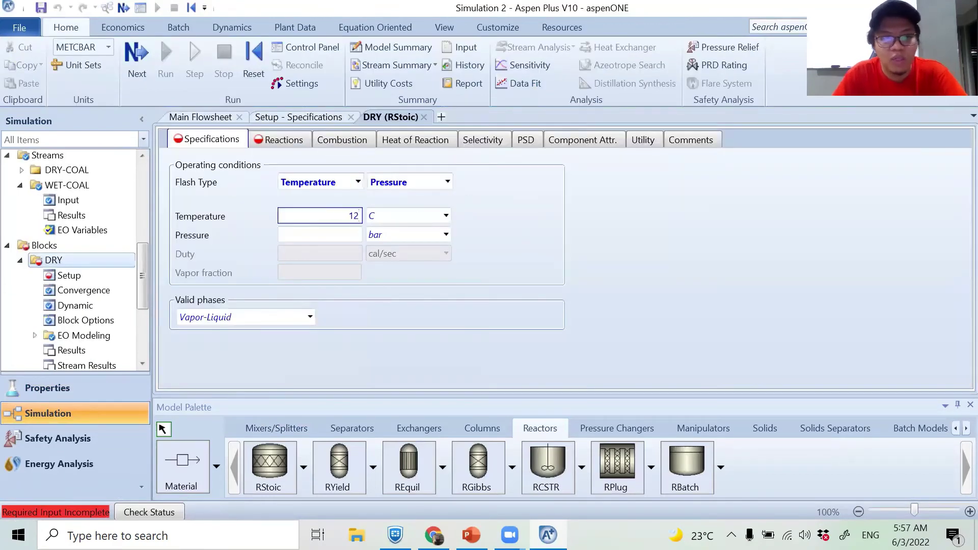
left_click(335, 235)
type("0")
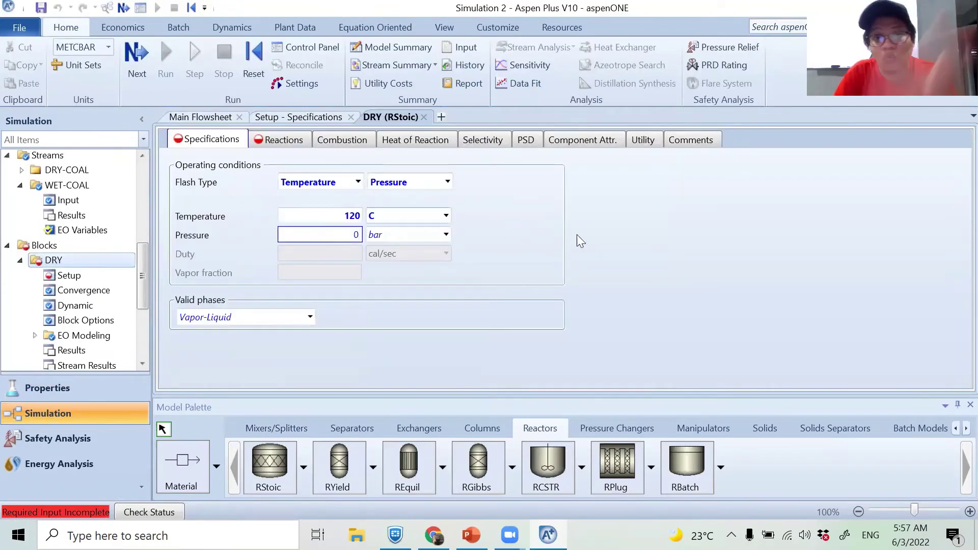
left_click(608, 228)
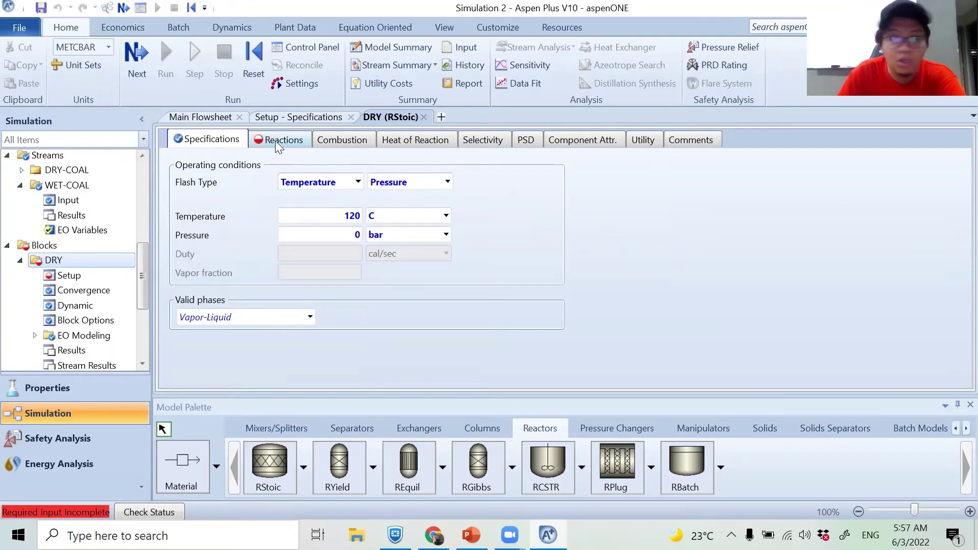
Create a new reaction in the DRY reactor with WET-COAL as reactant and a coefficient of -1
left_click(257, 142)
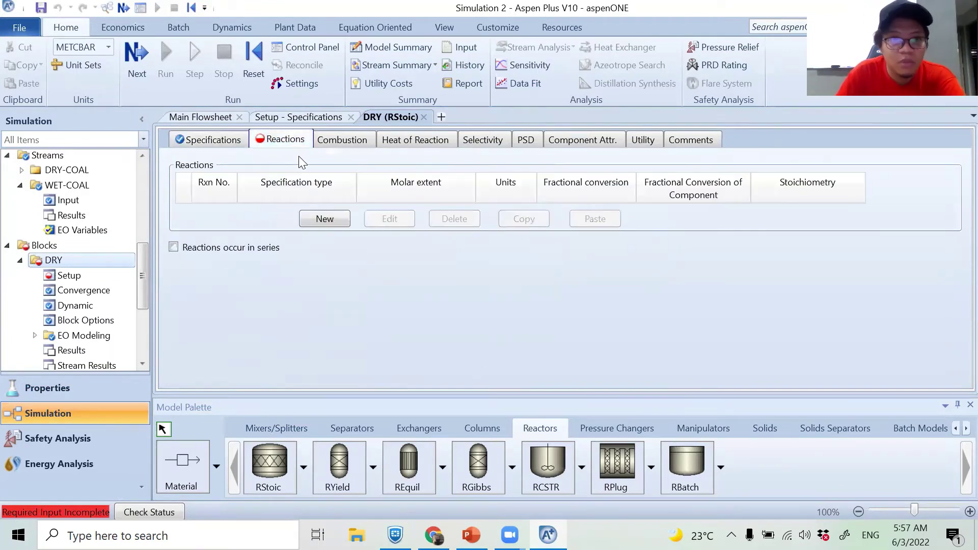
left_click(321, 220)
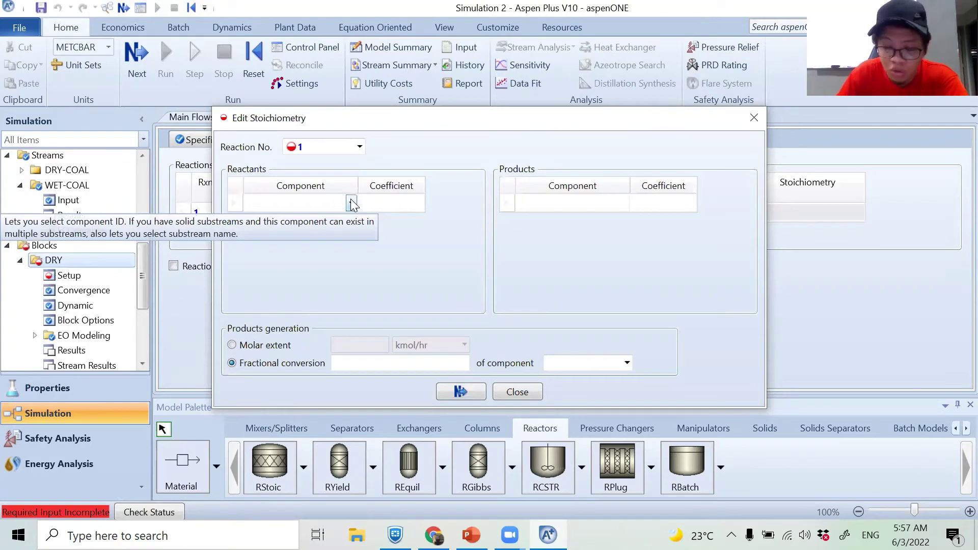
left_click(351, 202)
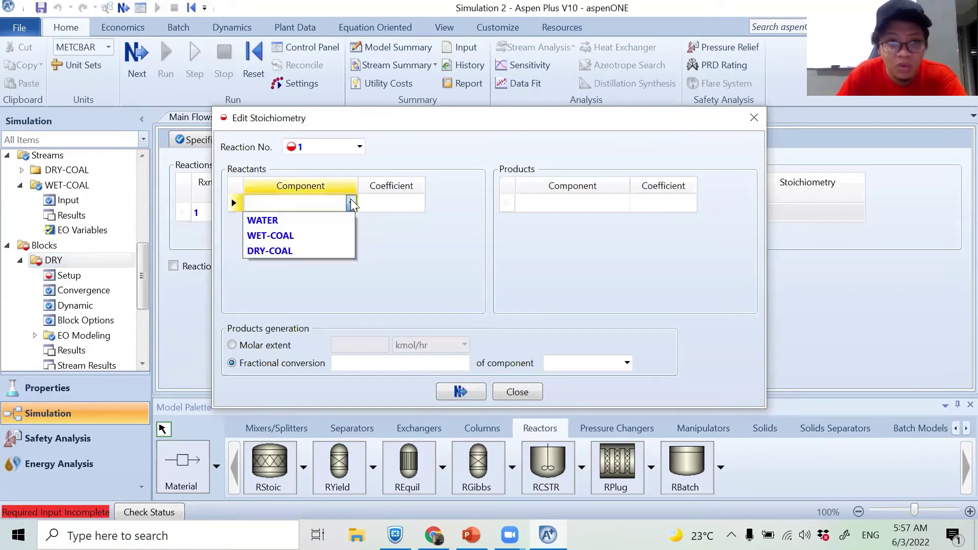
left_click(316, 236)
left_click(397, 203)
type("-1")
key("Return")
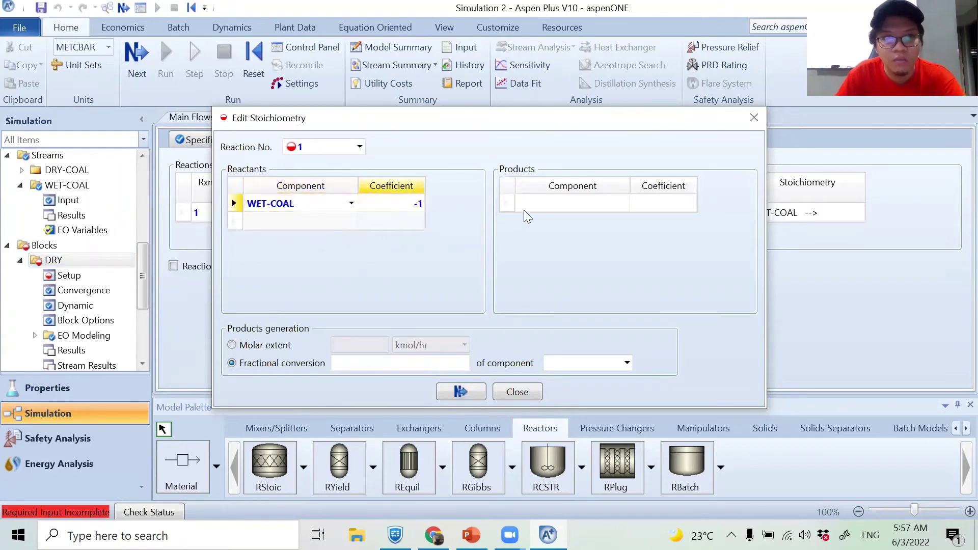
Add the products of reaction 1: DRY-COAL with coefficient 0.95 and WATER with coefficient 0.05
left_click(621, 204)
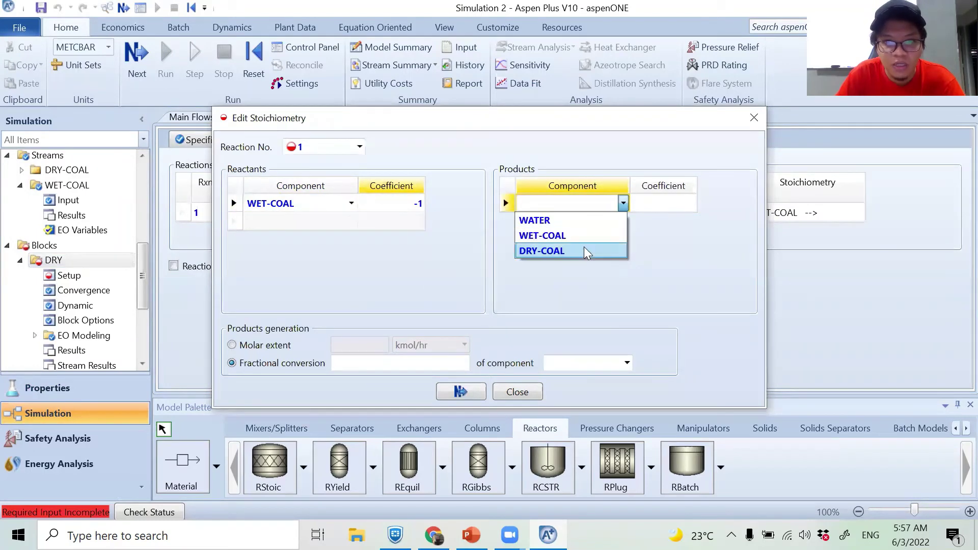
left_click(617, 250)
left_click(659, 208)
type("0.9")
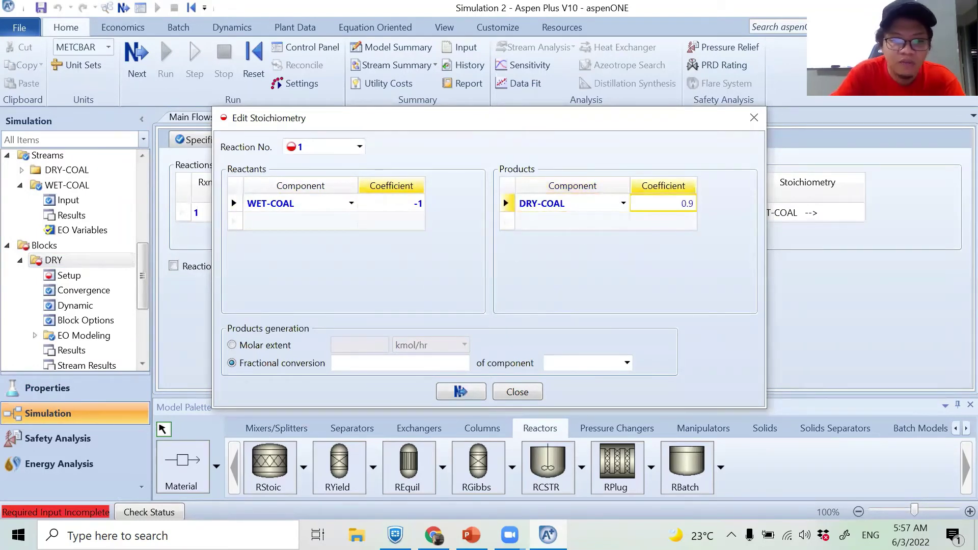
type("5")
left_click(661, 226)
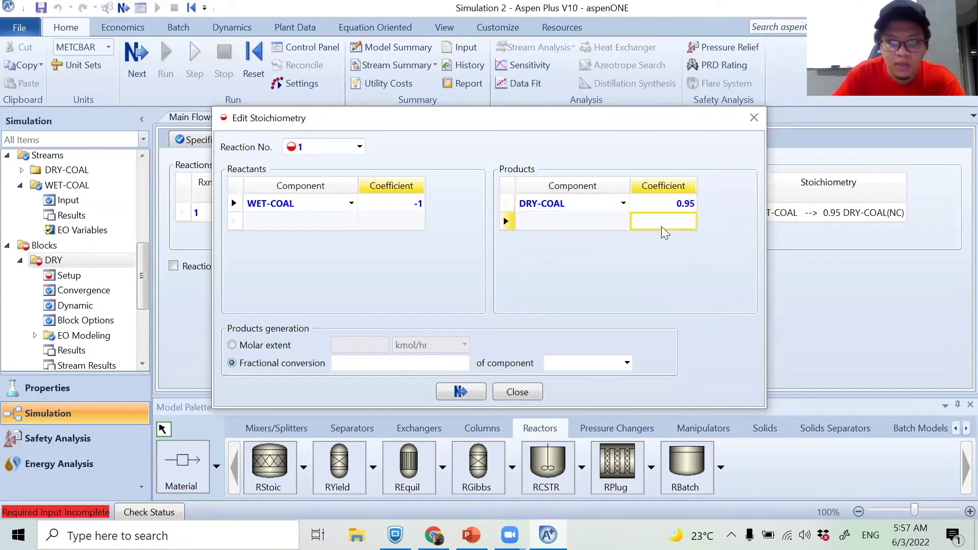
type("0.05")
left_click(624, 222)
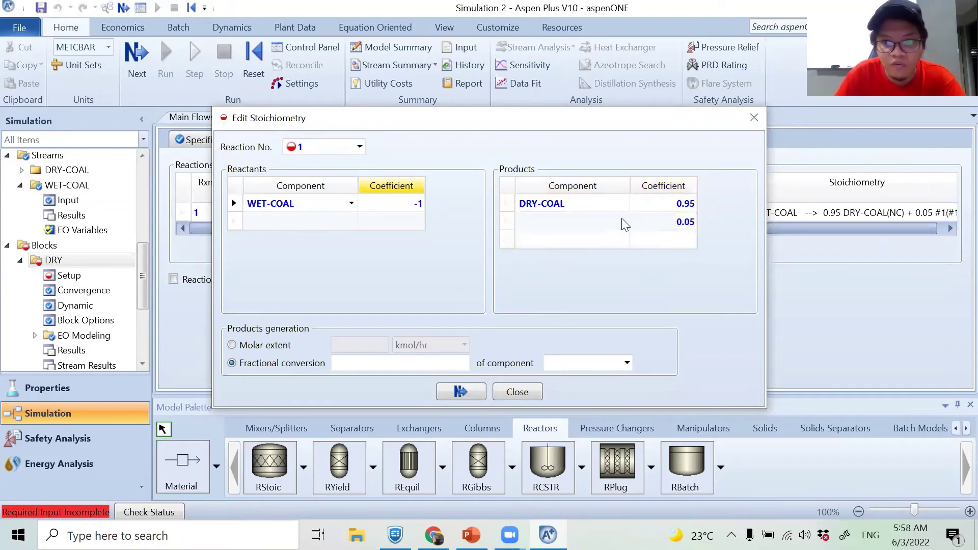
left_click(606, 239)
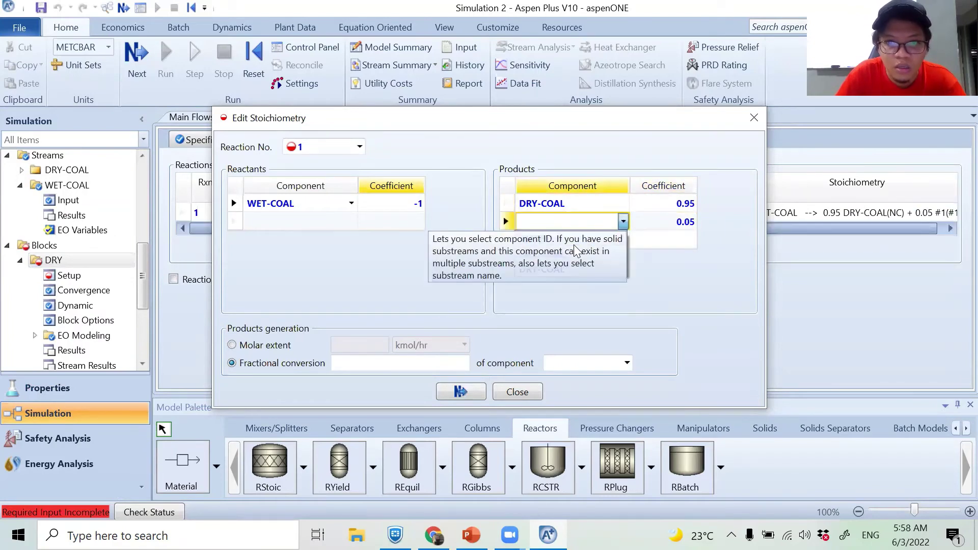
Set reaction 1's products generation to a fractional conversion of 1 of component WET-COAL and finish editing the stoichiometry
left_click(413, 366)
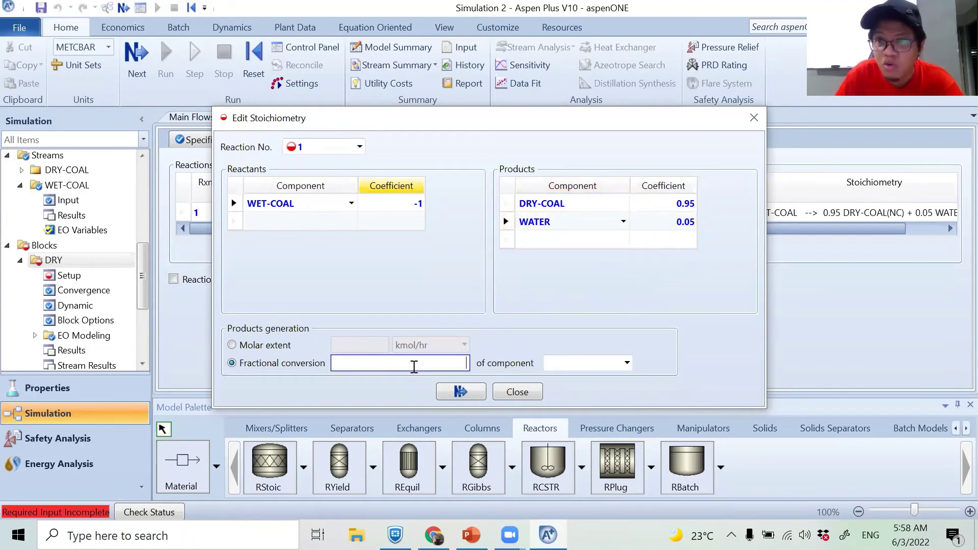
type("1")
left_click(487, 297)
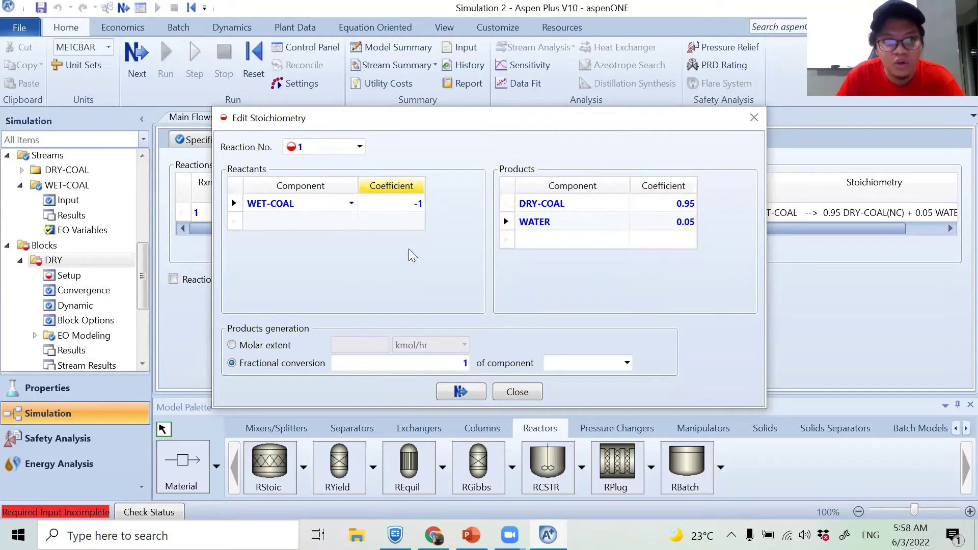
left_click(626, 363)
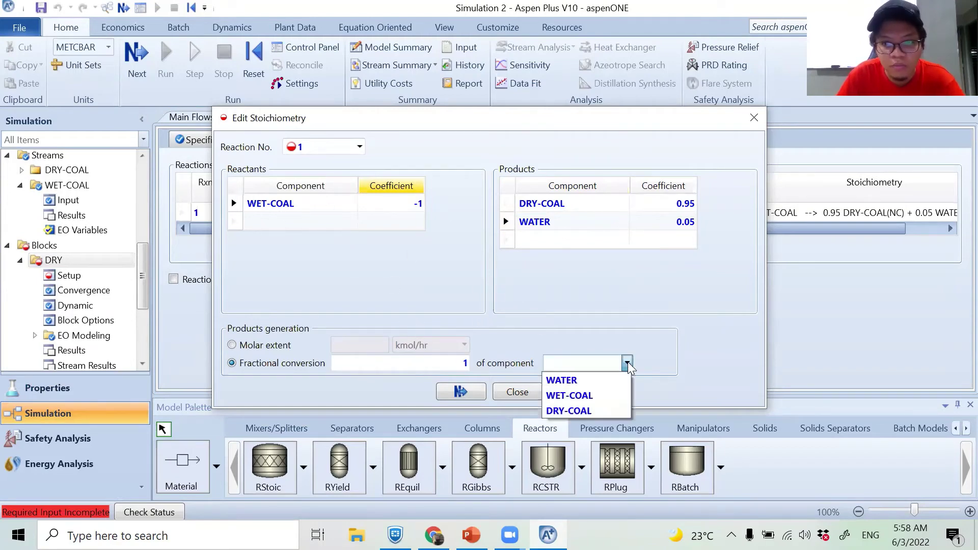
left_click(611, 393)
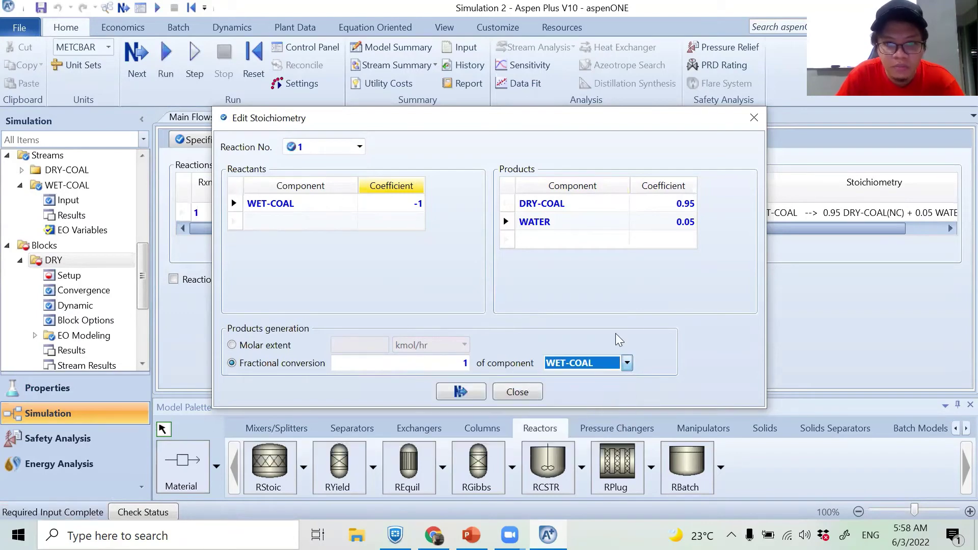
left_click(461, 391)
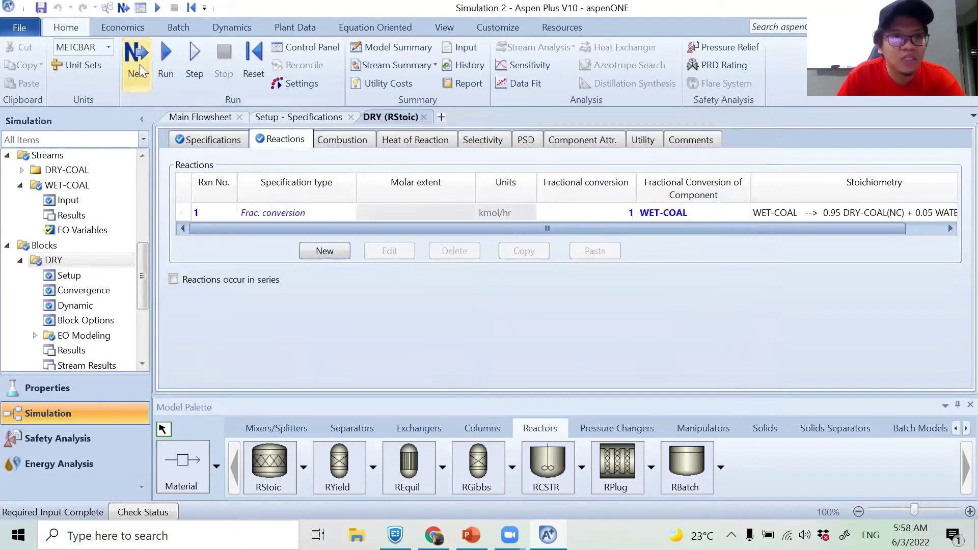
Run the simulation and examine the run status messages for the DRY block
left_click(139, 65)
left_click(580, 300)
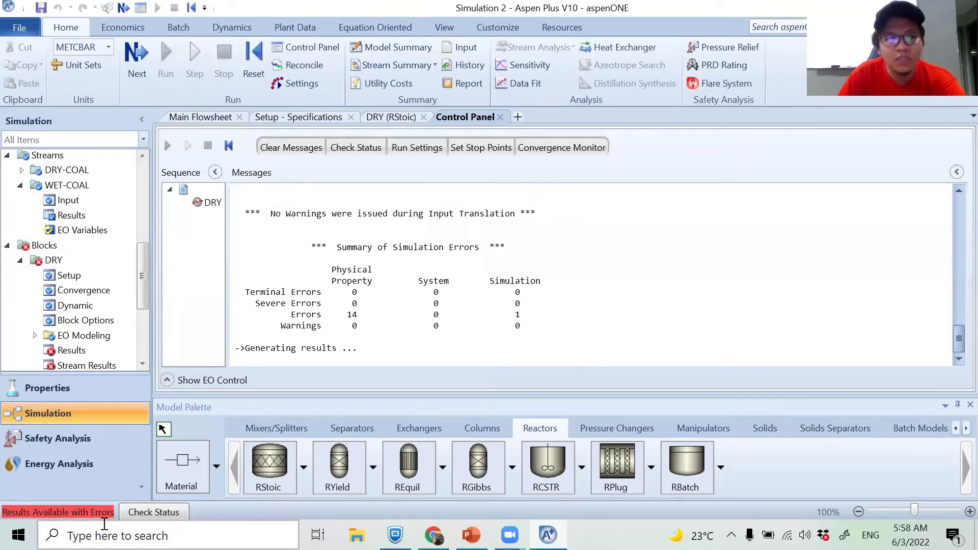
left_click(154, 512)
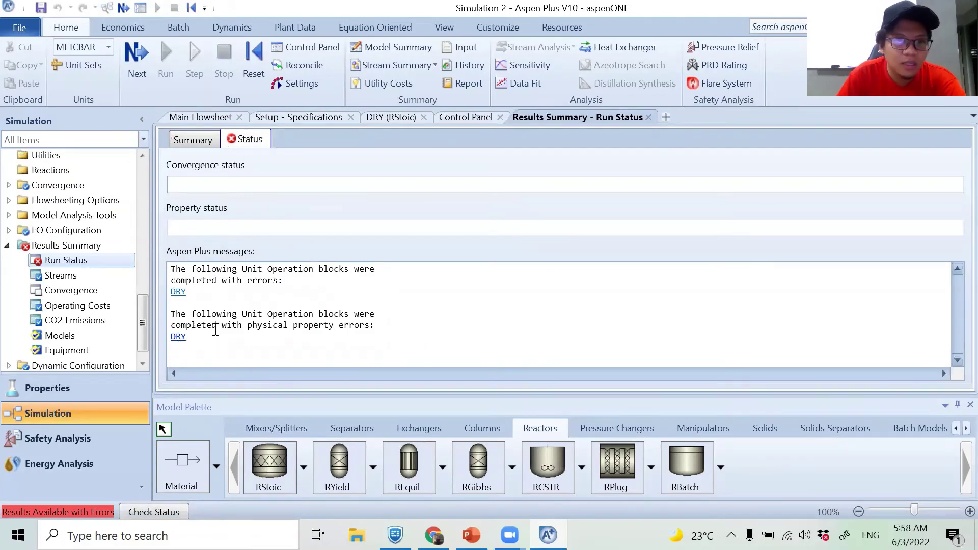
left_click(178, 292)
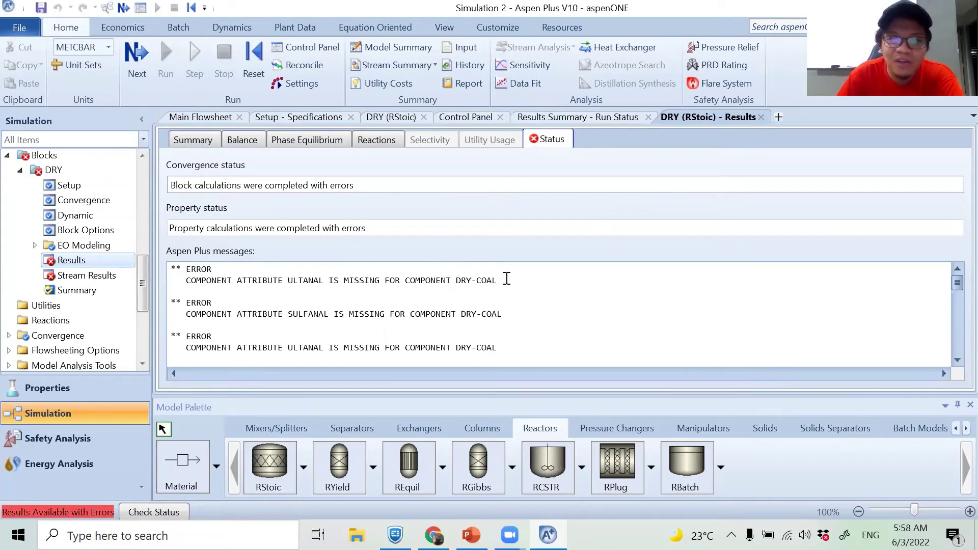
In the DRY reactor's component attributes, choose substream NC, component DRY-COAL and attribute PROXANAL
left_click(201, 114)
double_click(488, 223)
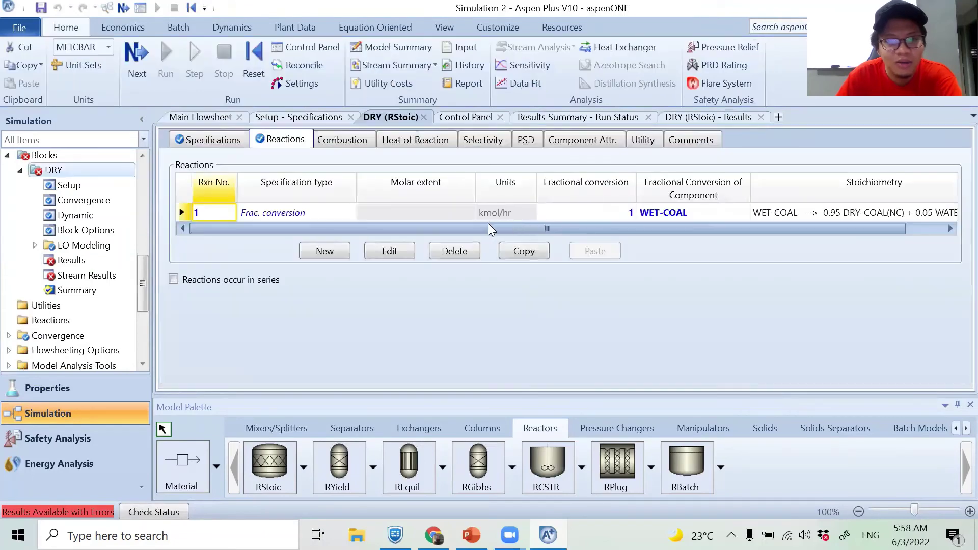
left_click(592, 140)
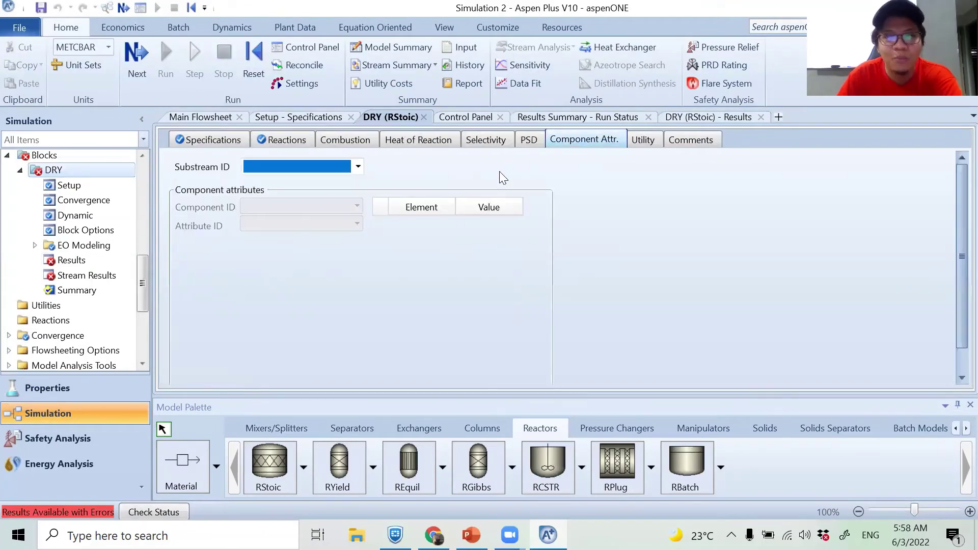
left_click(358, 167)
left_click(333, 183)
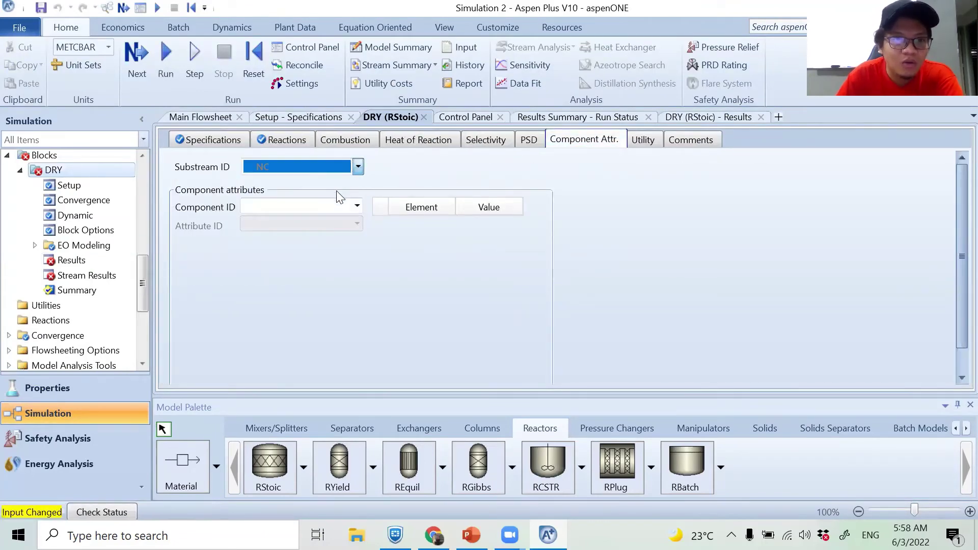
left_click(357, 205)
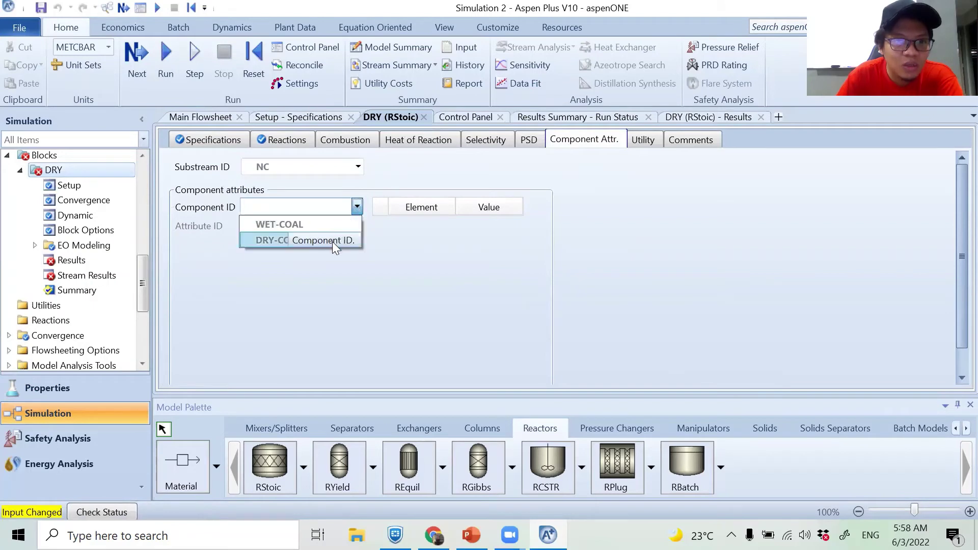
left_click(332, 242)
left_click(357, 225)
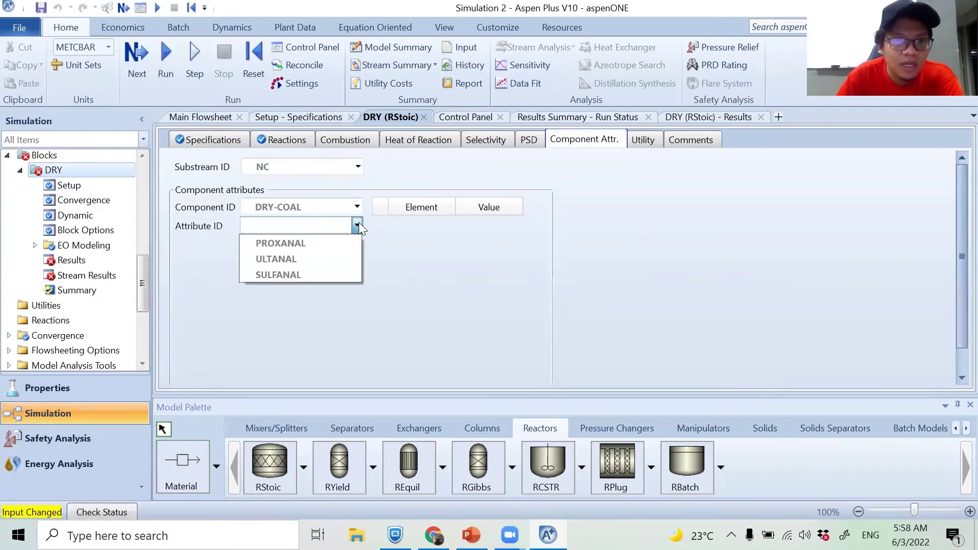
left_click(338, 239)
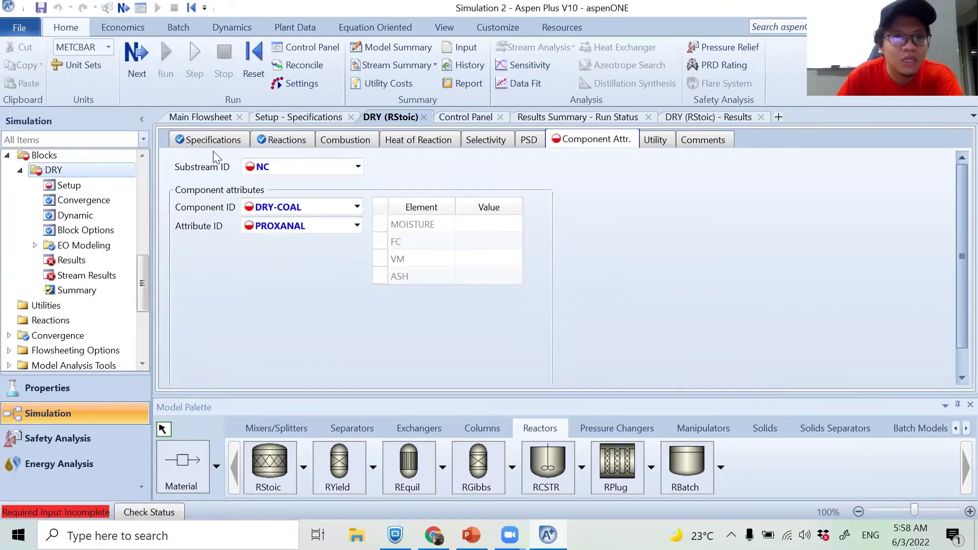
Copy the FC, VM and ASH values from the WET-COAL stream's PROXANAL attributes in the NC solid substream
left_click(206, 118)
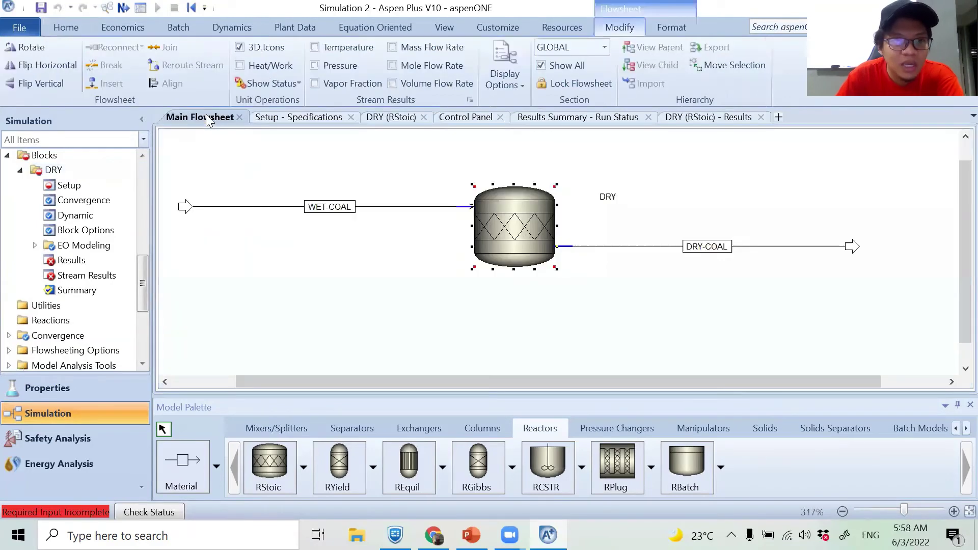
left_click(282, 206)
double_click(282, 206)
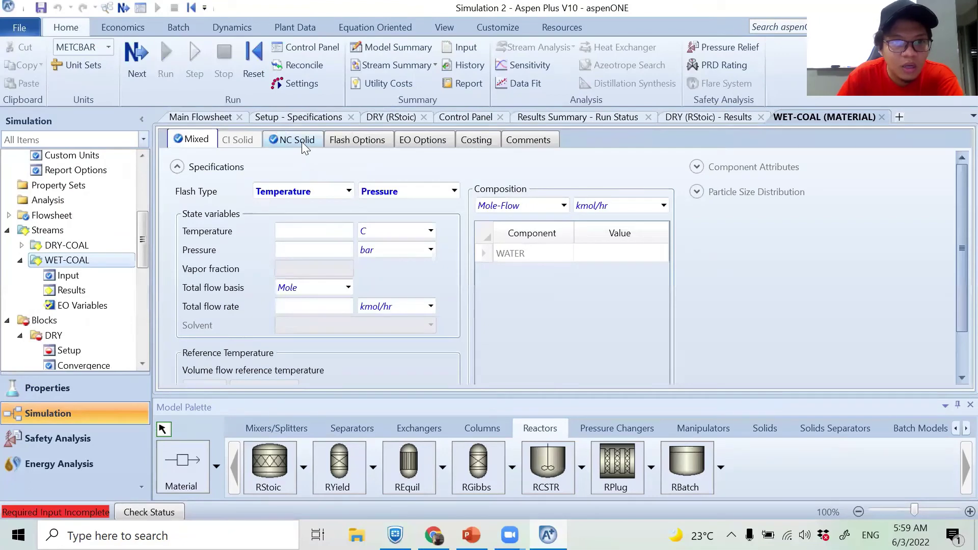
left_click(293, 140)
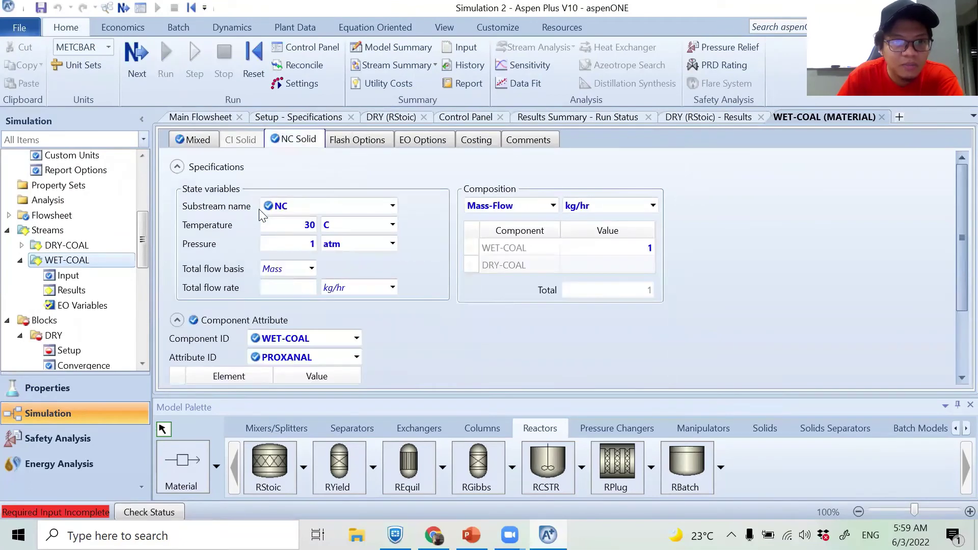
scroll(254, 231, "down", 3)
left_click(333, 298)
left_click(334, 316)
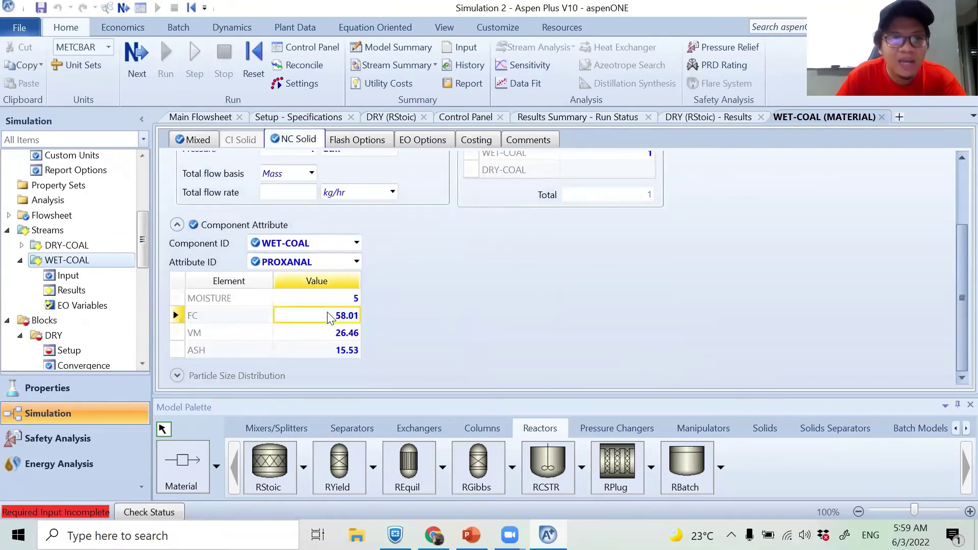
left_click(335, 350, "shift")
right_click(335, 349)
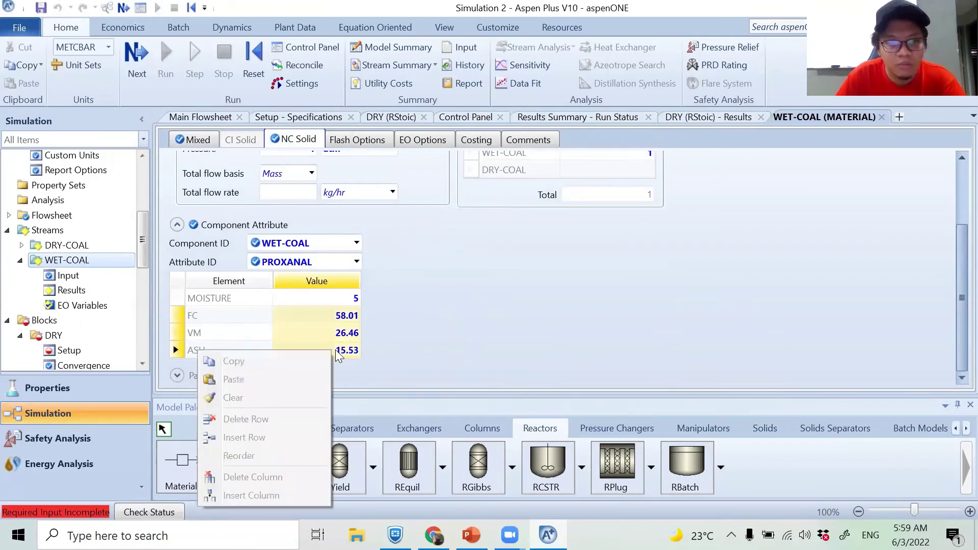
left_click(299, 357)
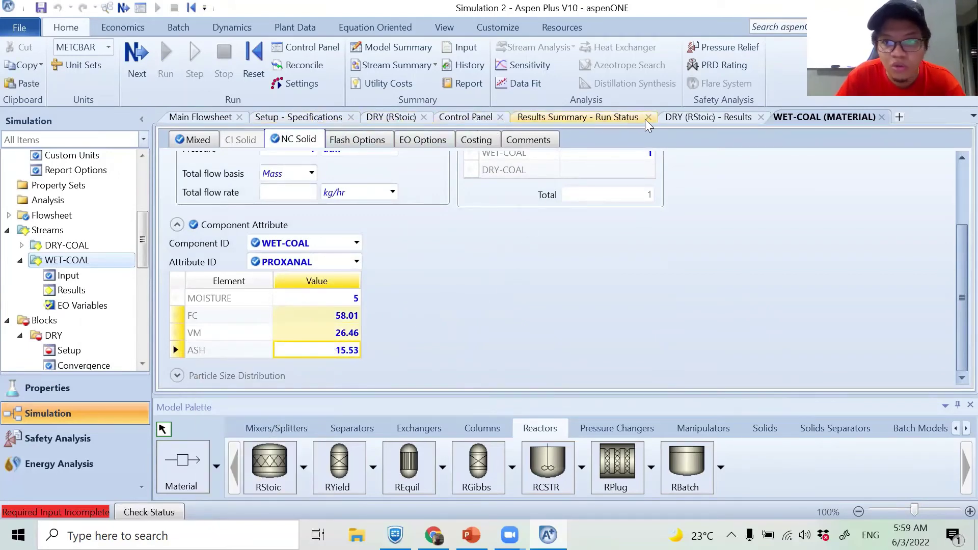
Close the result and run status forms and paste FC 58.01, VM 26.46 and ASH 15.53 into DRY-COAL's PROXANAL in the DRY reactor
left_click(695, 117)
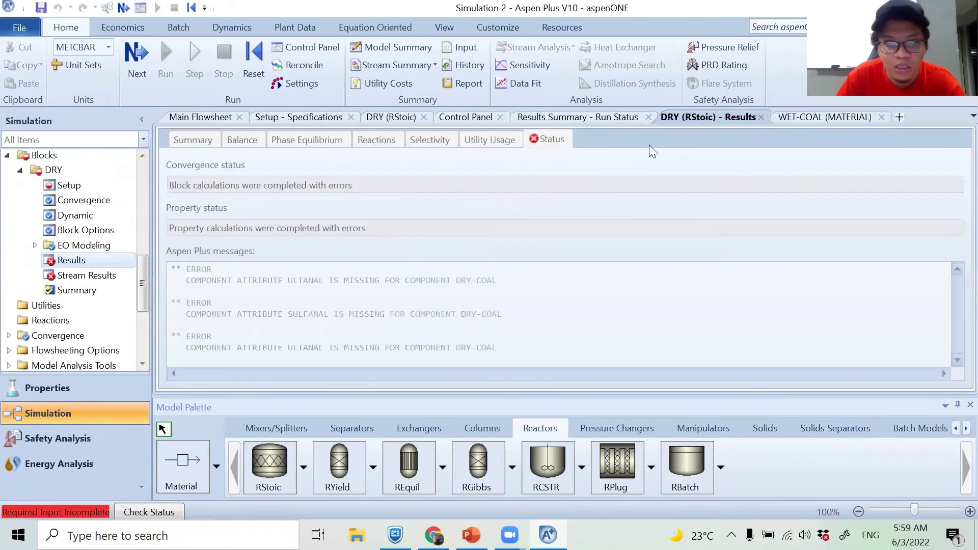
left_click(761, 117)
left_click(603, 117)
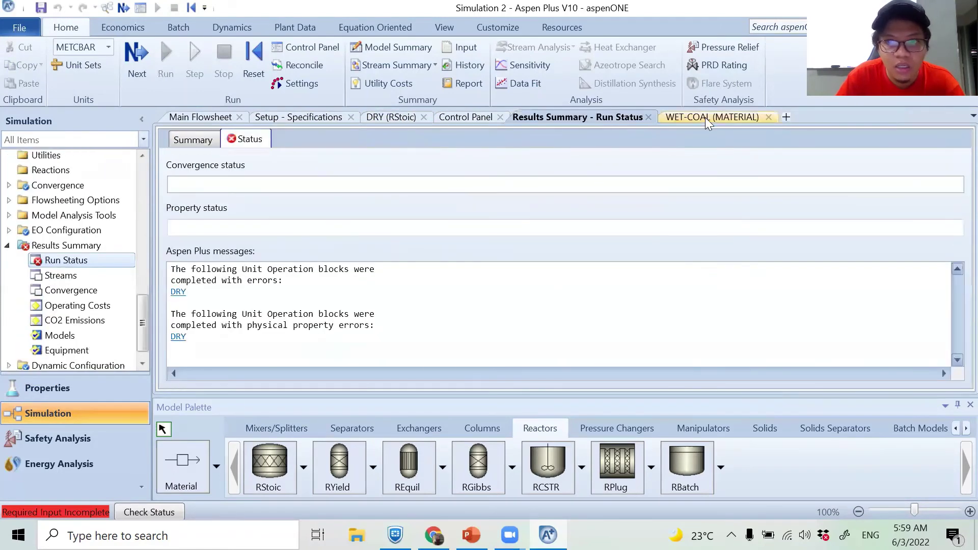
left_click(648, 117)
left_click(397, 117)
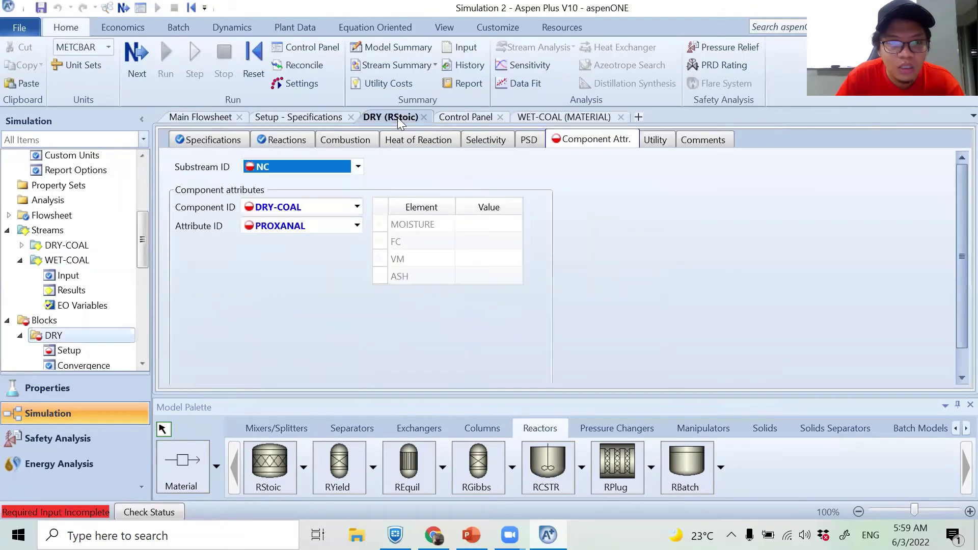
left_click(488, 241)
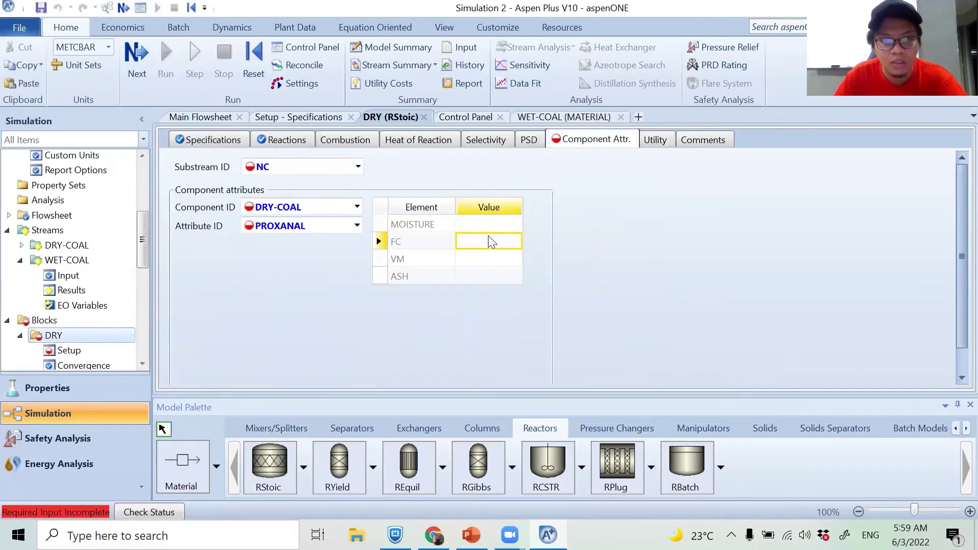
key("ctrl+v")
Choose attribute ULTANAL for DRY-COAL in the DRY reactor and copy all ULTANAL values, ASH to OXYGEN, from the WET-COAL stream
left_click(356, 225)
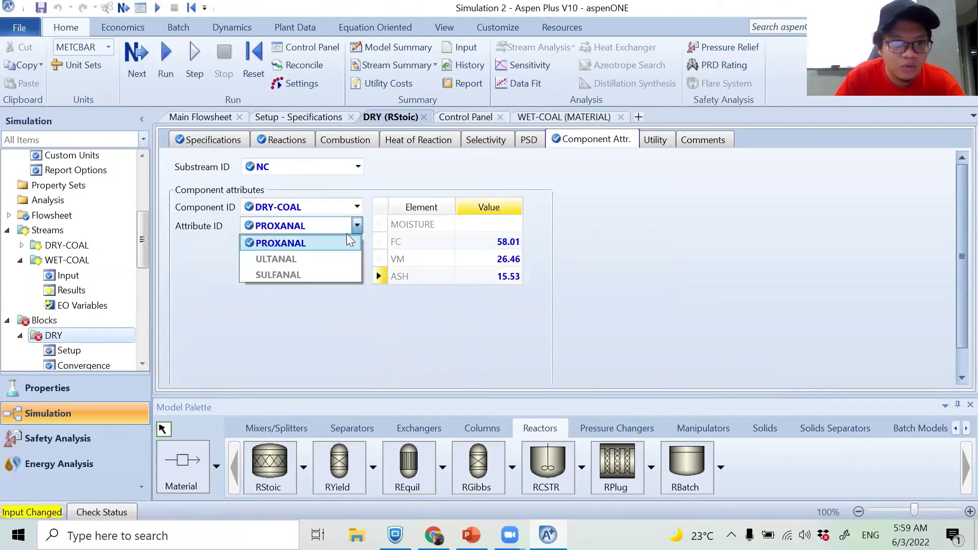
left_click(334, 260)
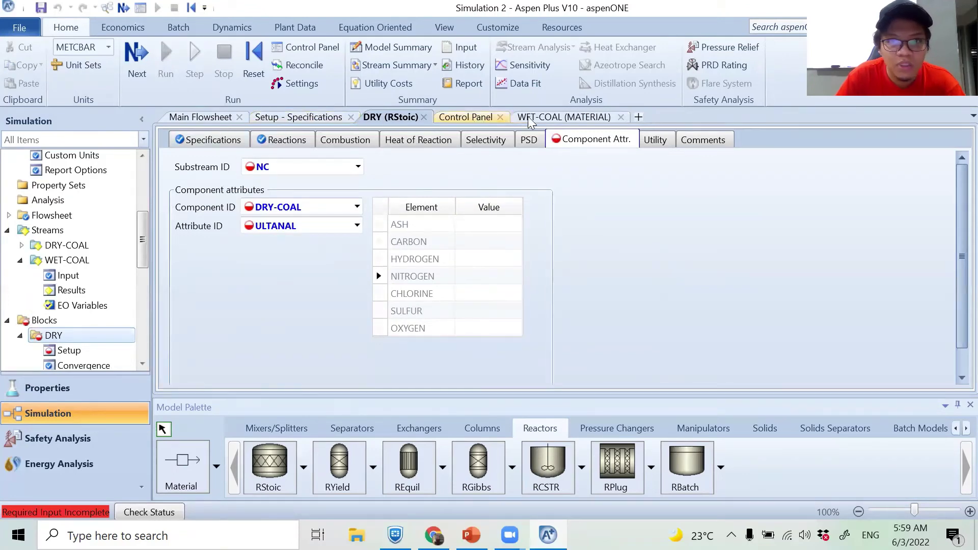
left_click(546, 119)
scroll(400, 306, "down", 3)
left_click(357, 262)
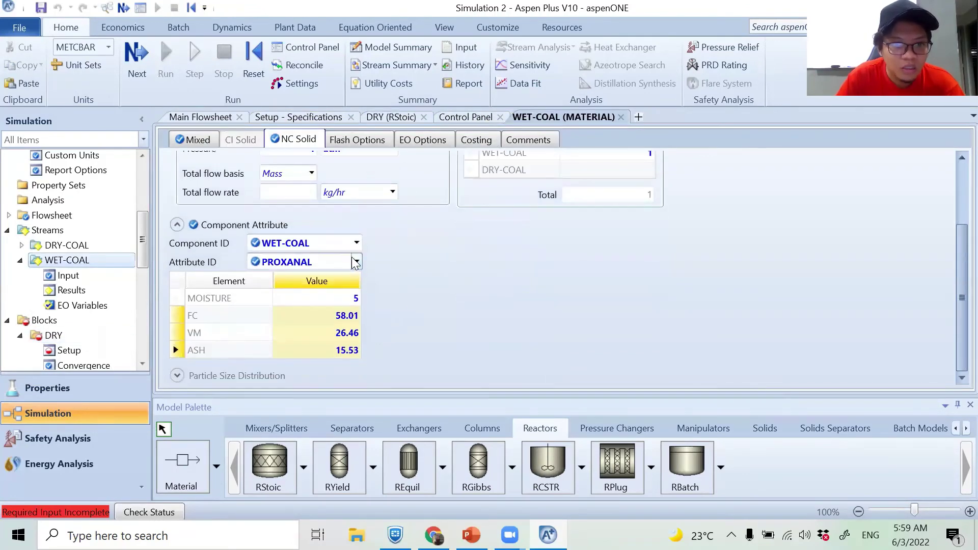
left_click(336, 297)
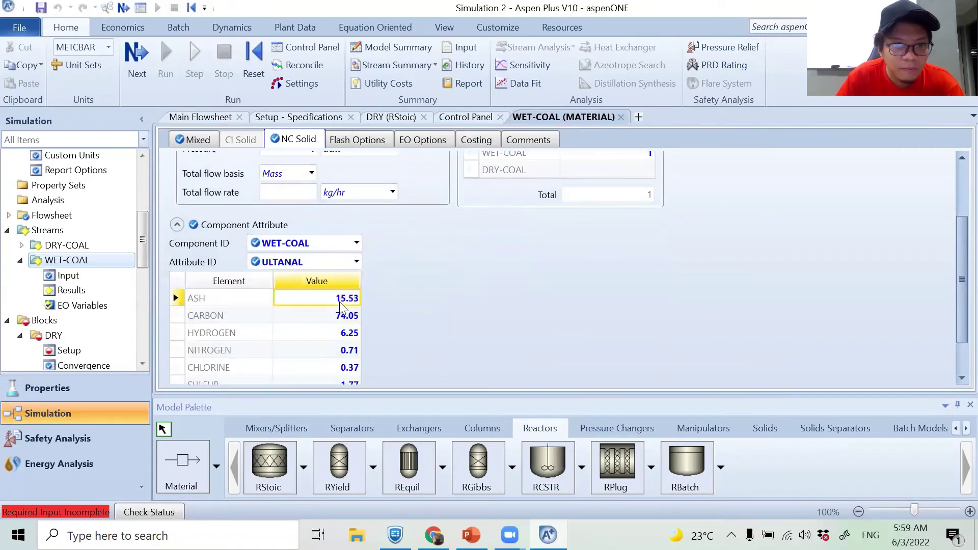
scroll(370, 312, "down", 2)
left_click(349, 354, "shift")
right_click(351, 357)
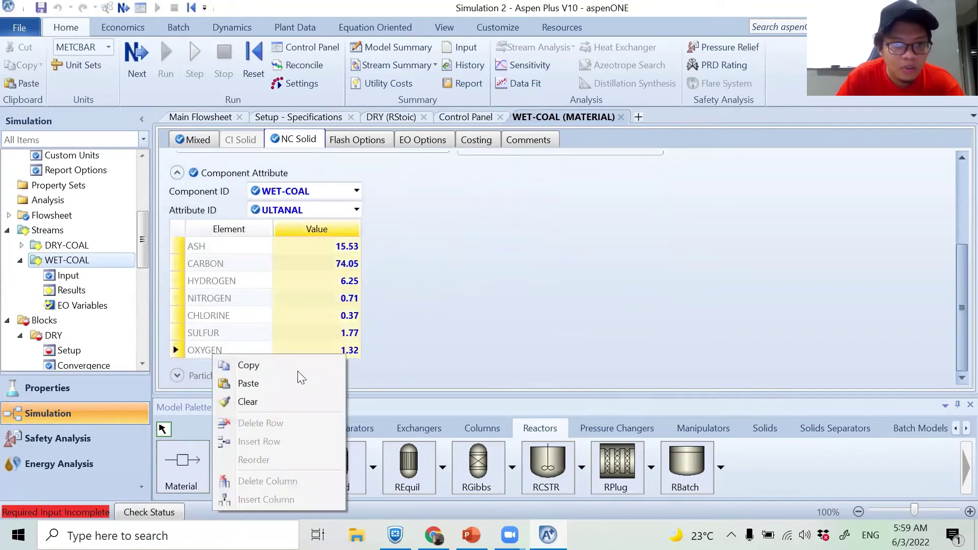
left_click(298, 368)
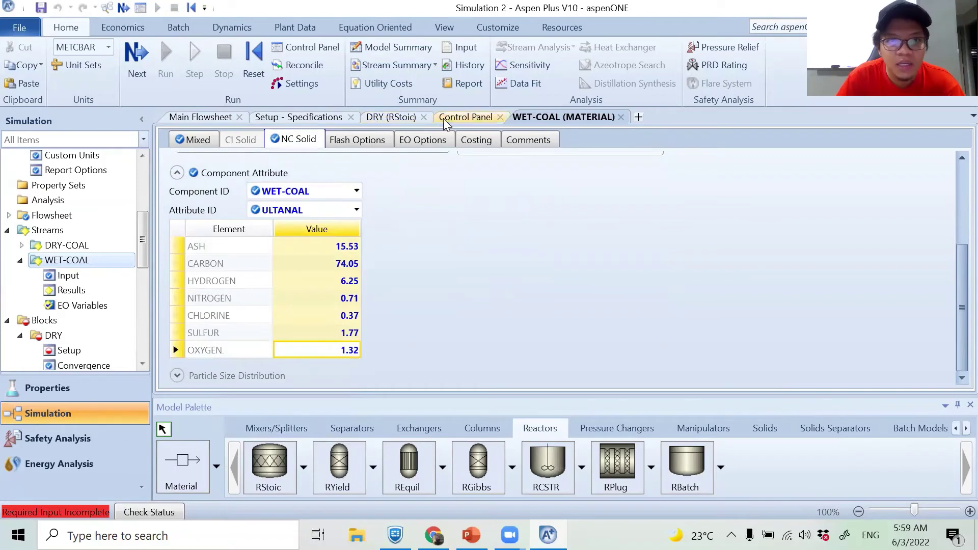
Paste the copied ULTANAL values into DRY-COAL's ULTANAL attributes in the DRY reactor, from ASH 15.53 to OXYGEN 1.32
left_click(391, 117)
left_click(465, 228)
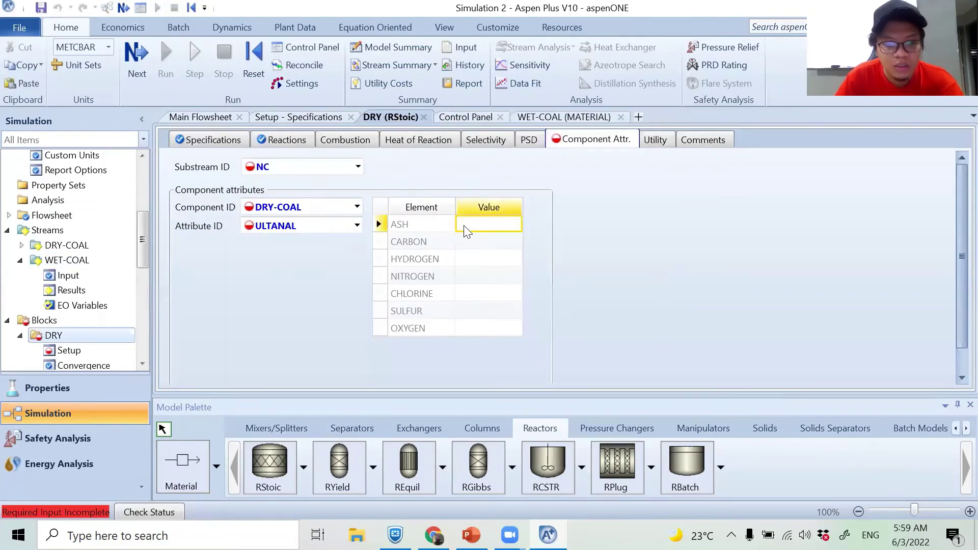
key("ctrl+v")
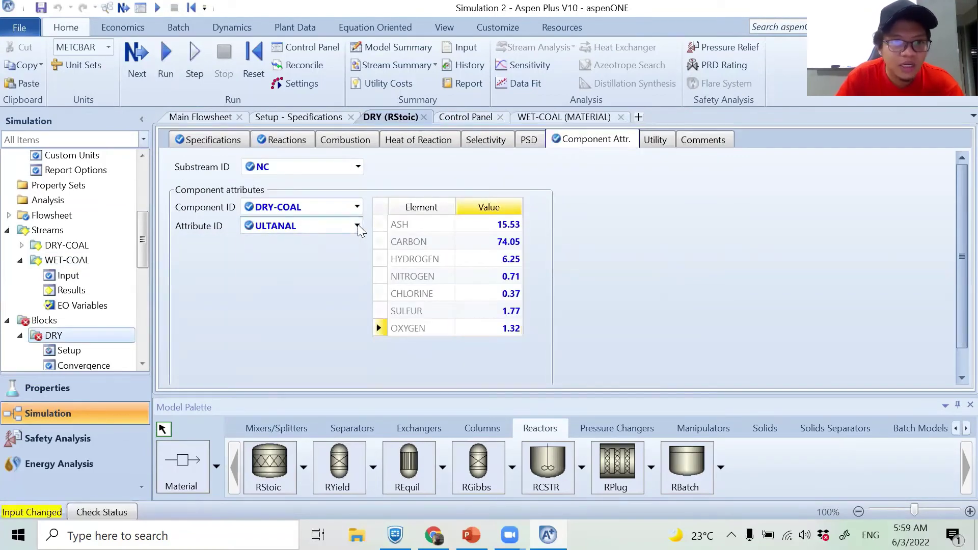
Choose attribute SULFANAL for DRY-COAL in the DRY reactor and set PYRITIC, SULFATE and ORGANIC to 0.59 each
left_click(357, 226)
left_click(318, 275)
left_click(483, 224)
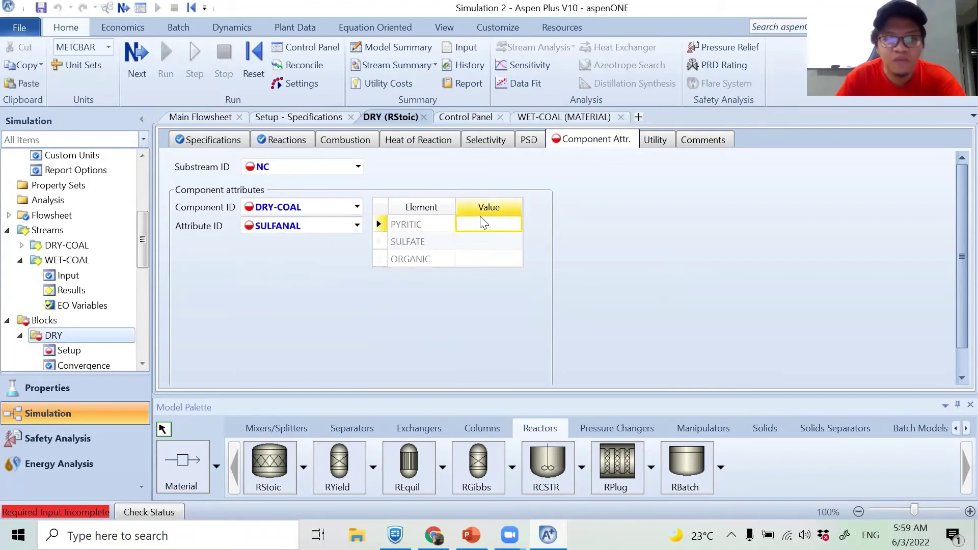
type("0.59")
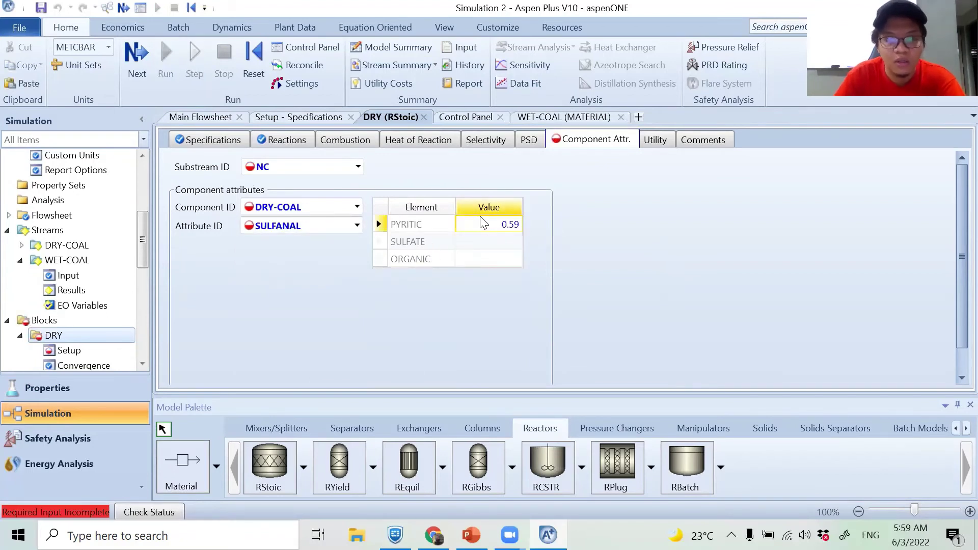
left_click(518, 248)
type("0.59")
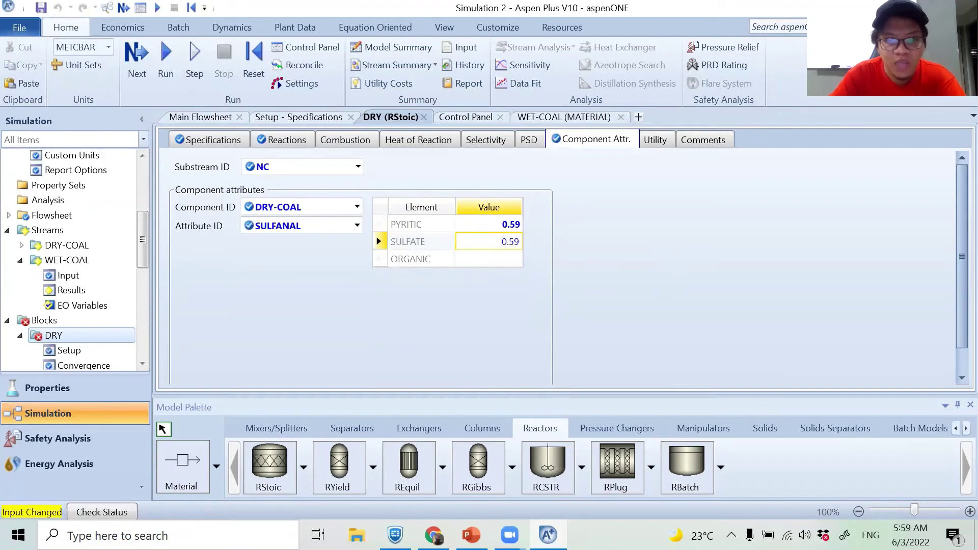
key("Return")
type("0.59")
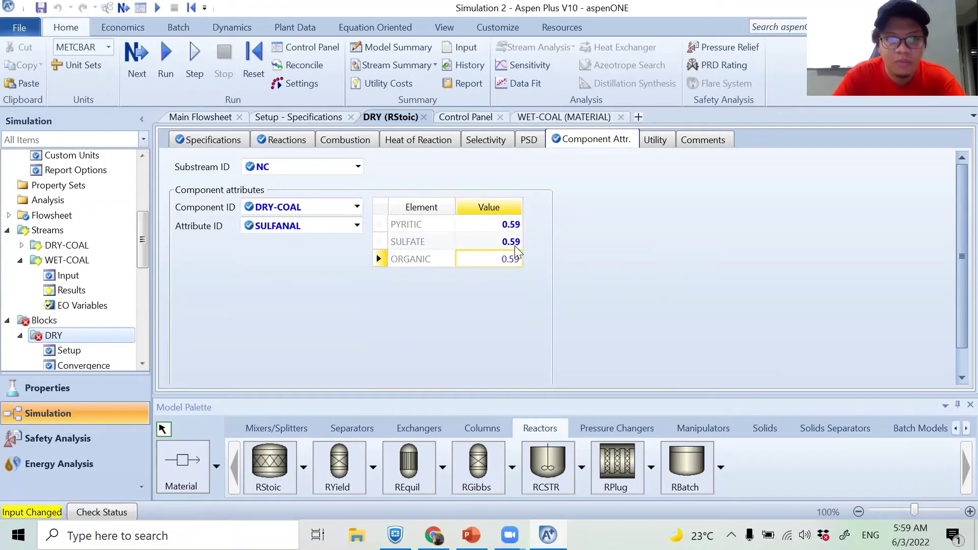
key("Return")
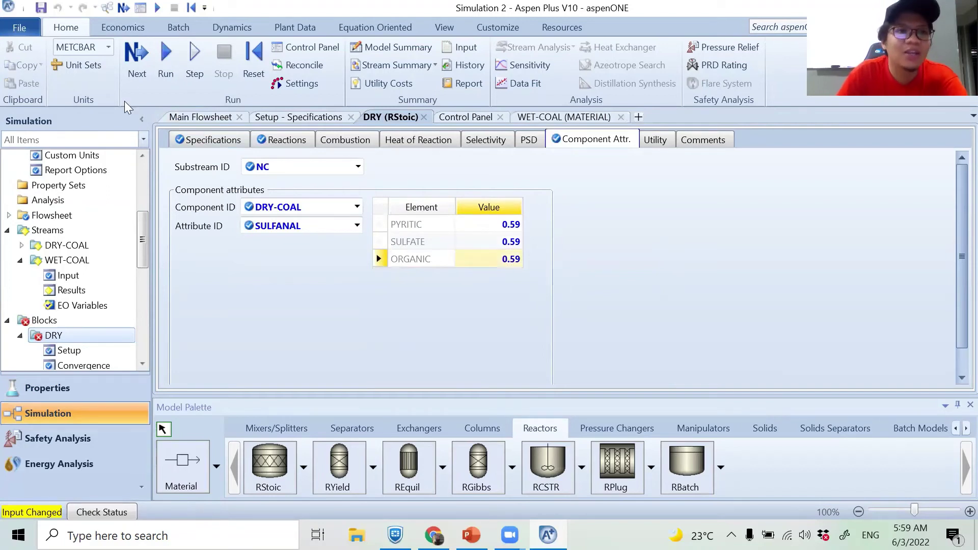
Run the simulation, check the run status and open the DRY block's status messages
left_click(129, 70)
left_click(552, 292)
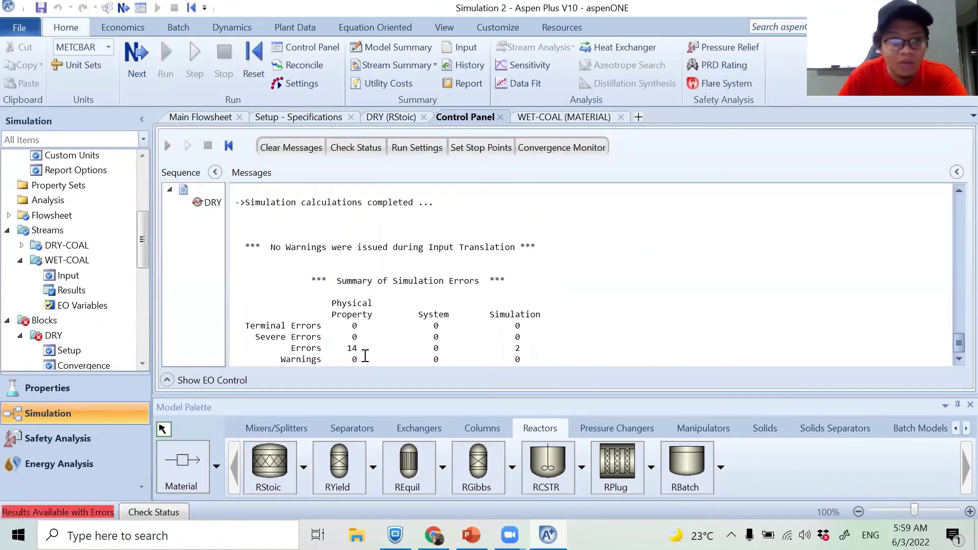
left_click(153, 512)
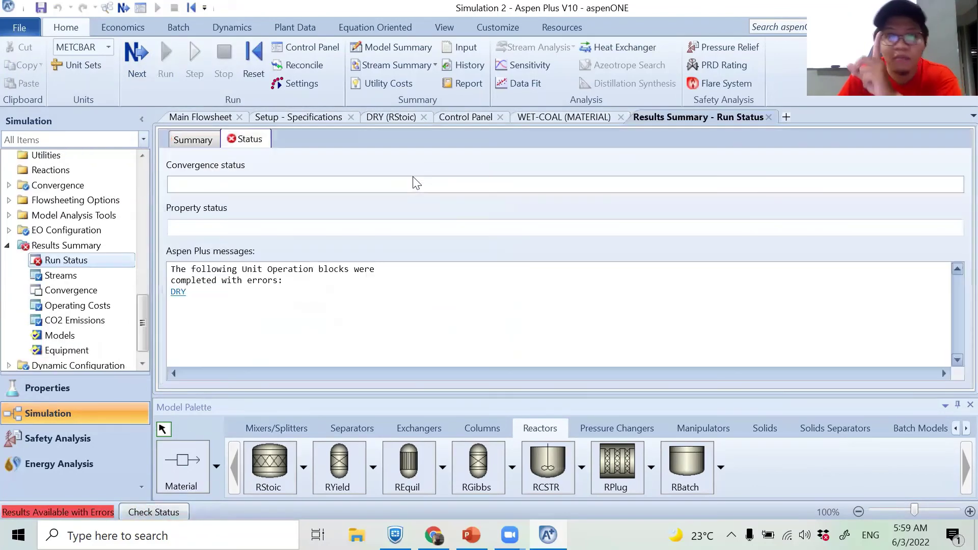
left_click(179, 292)
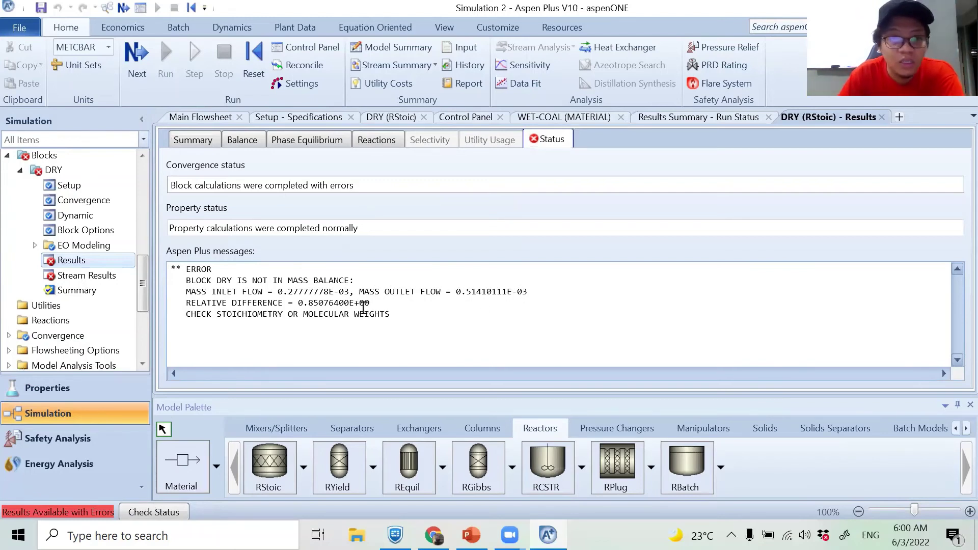
Examine the DRY block's mass balance error and its stoichiometry advice, then switch to the Simulation Results slide in PowerPoint
left_click_drag(186, 314, 396, 314)
left_click(410, 313)
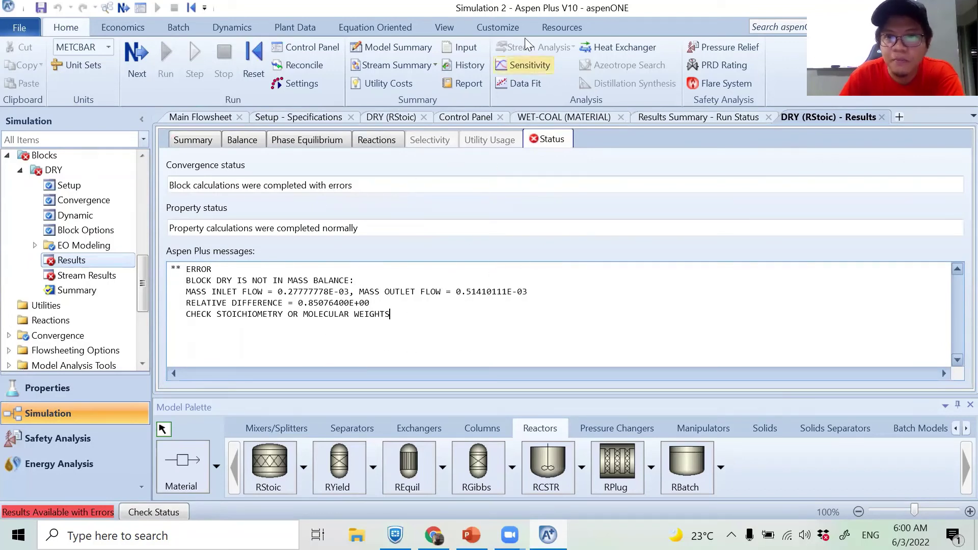
key("alt+Tab")
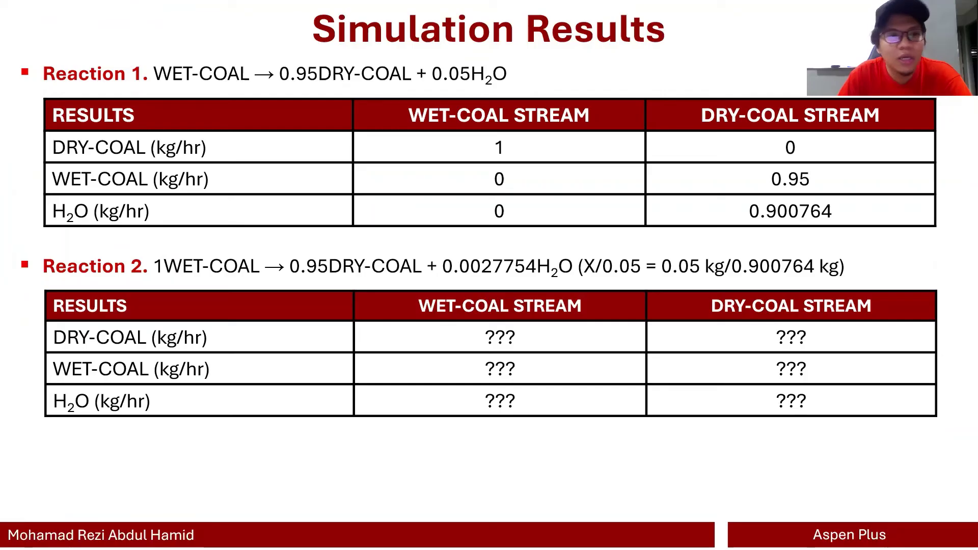